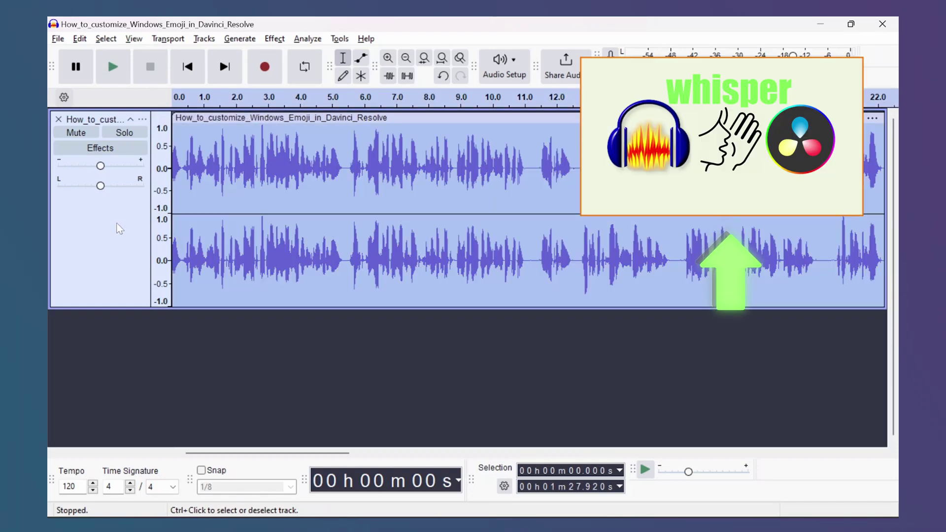
Transcribe the voice-over with OpenVINO Whisper in Audacity and drag the subtitles onto the timeline as ST1.
click(308, 38)
click(398, 163)
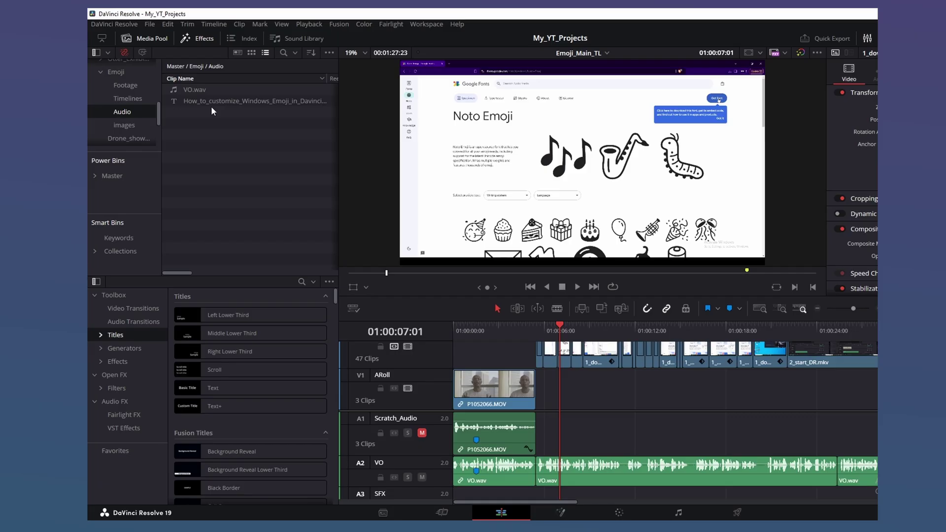
drag(211, 104, 455, 360)
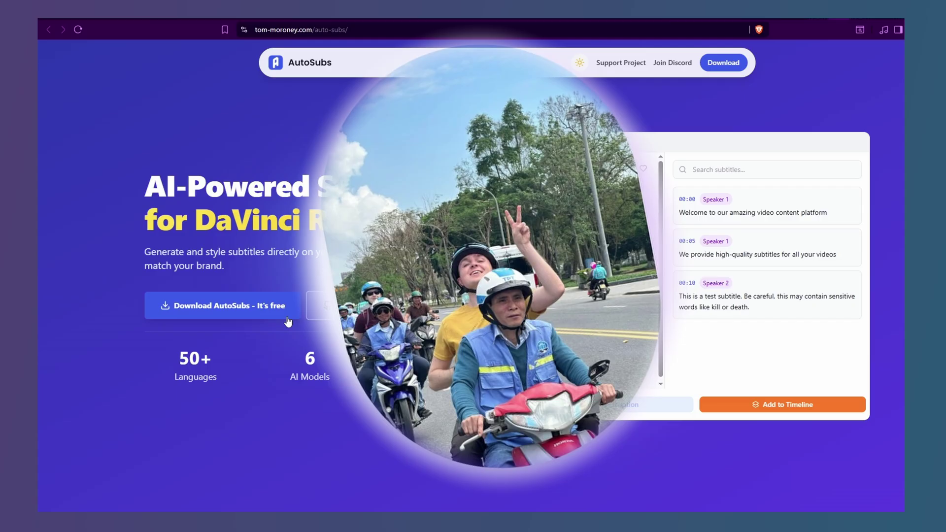
Scroll through the How It Works section of the AutoSubs homepage.
scroll(97, 252, down, 5)
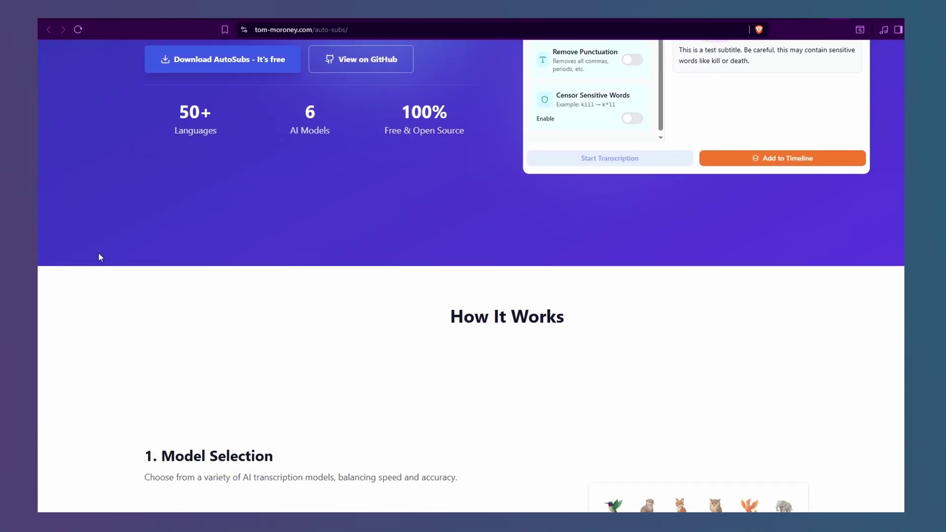
scroll(99, 253, down, 3)
scroll(99, 254, down, 2)
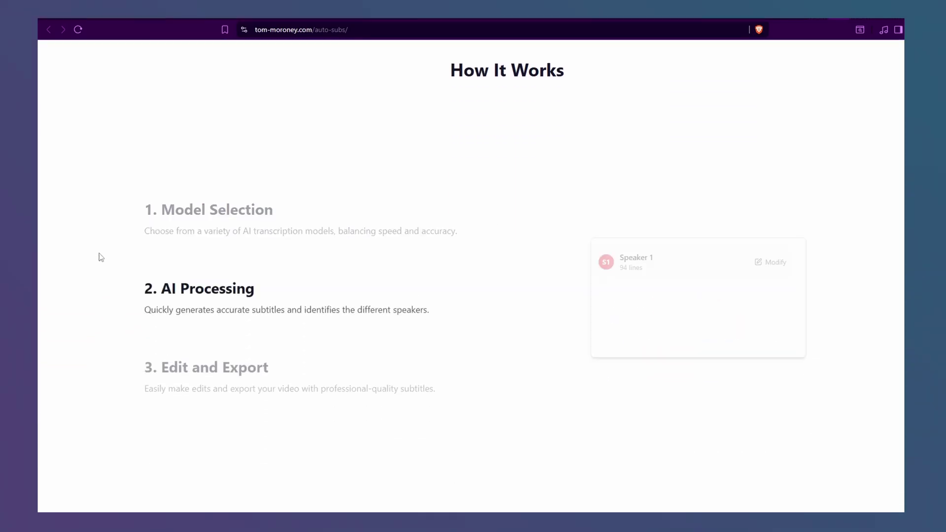
scroll(101, 257, up, 1)
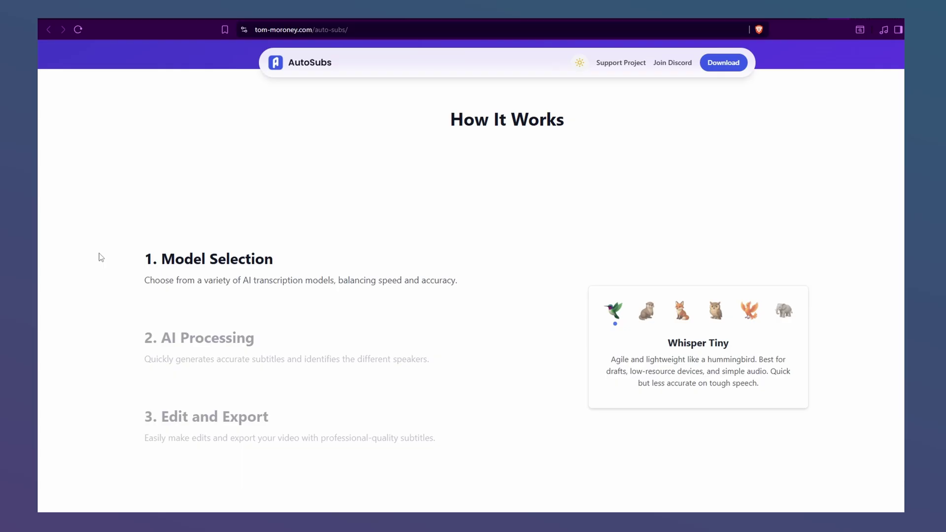
scroll(99, 258, down, 3)
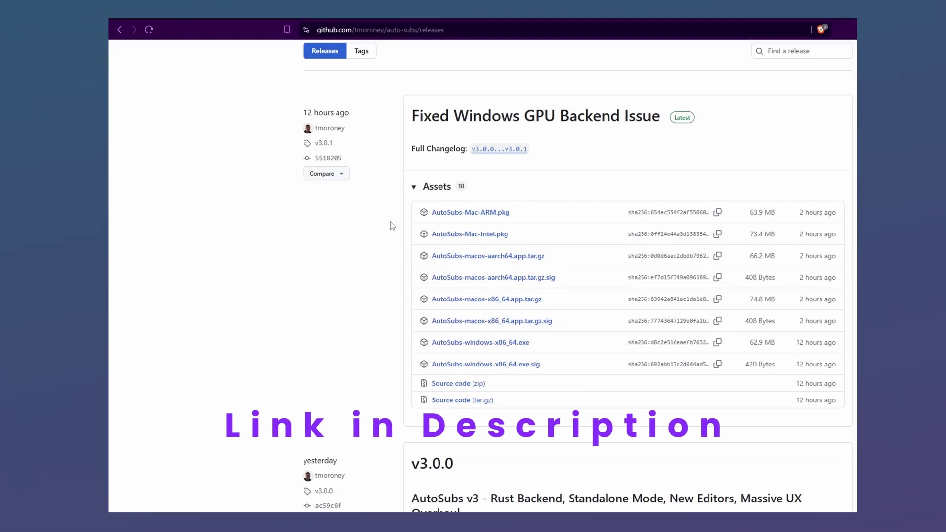
Download AutoSubs-windows-x86_64.exe into D:\Soft\DR and launch the installer.
click(494, 348)
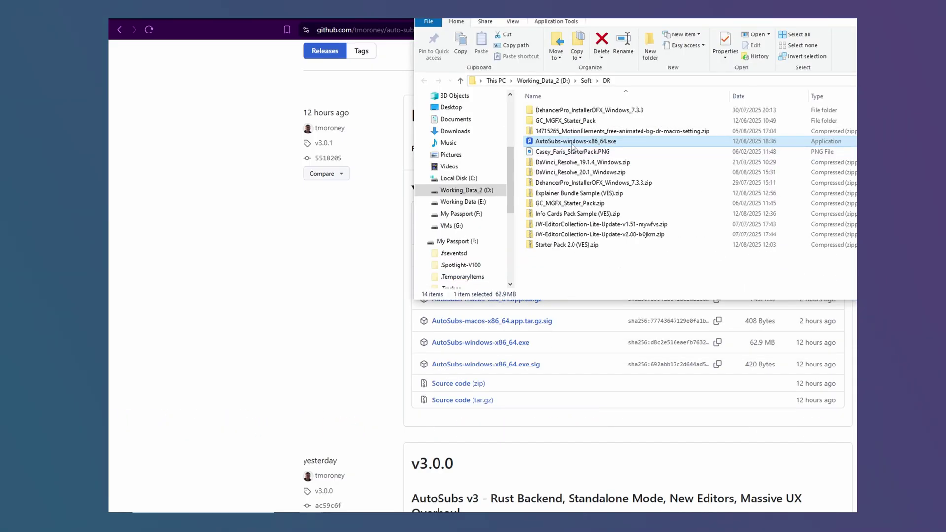
double_click(573, 142)
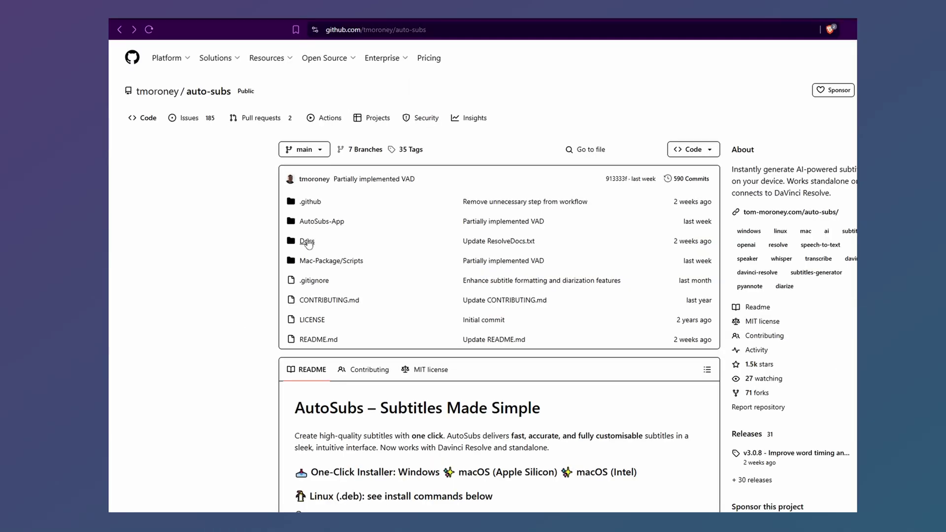
Bypass the SmartScreen warning with Run anyway and install AutoSubs to the chosen location.
click(328, 222)
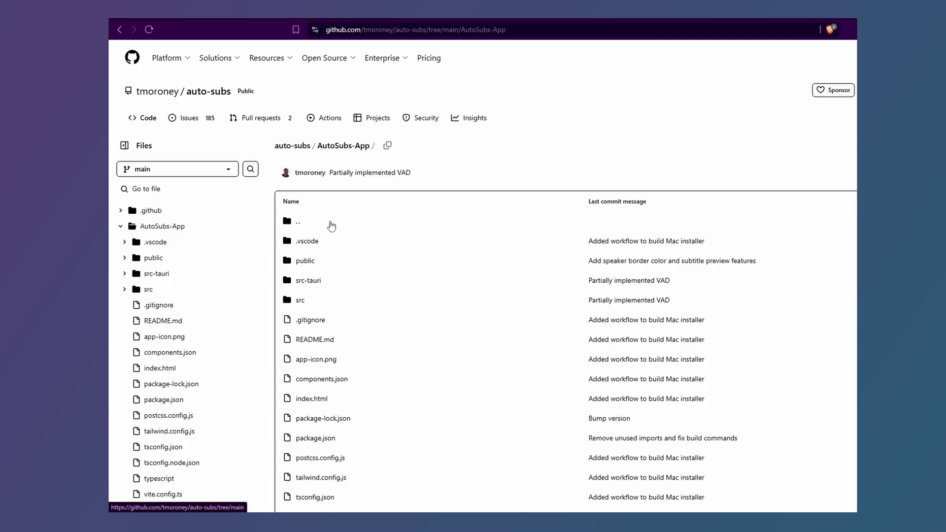
click(317, 281)
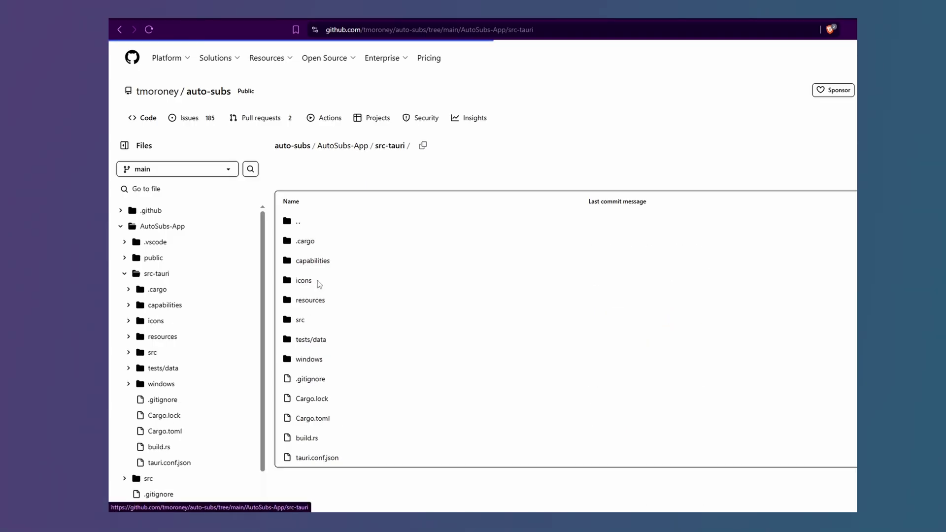
scroll(377, 267, down, 2)
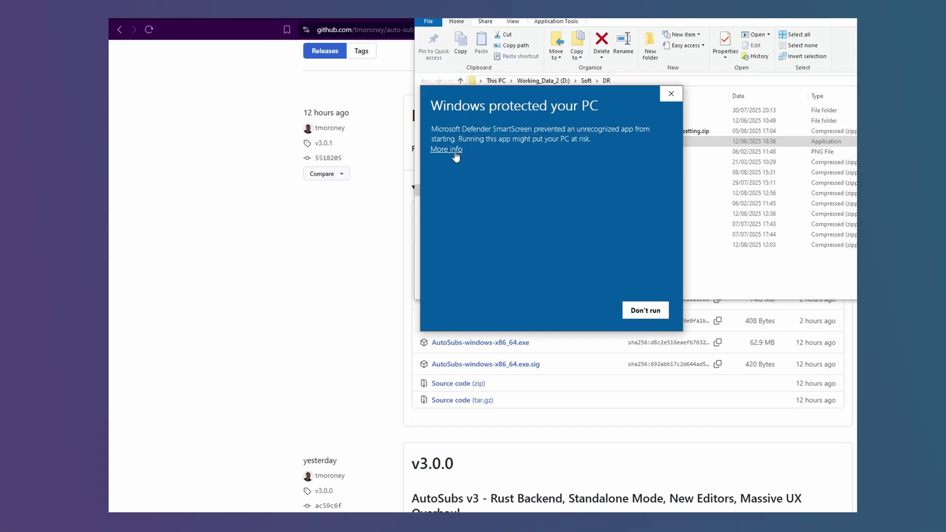
click(452, 150)
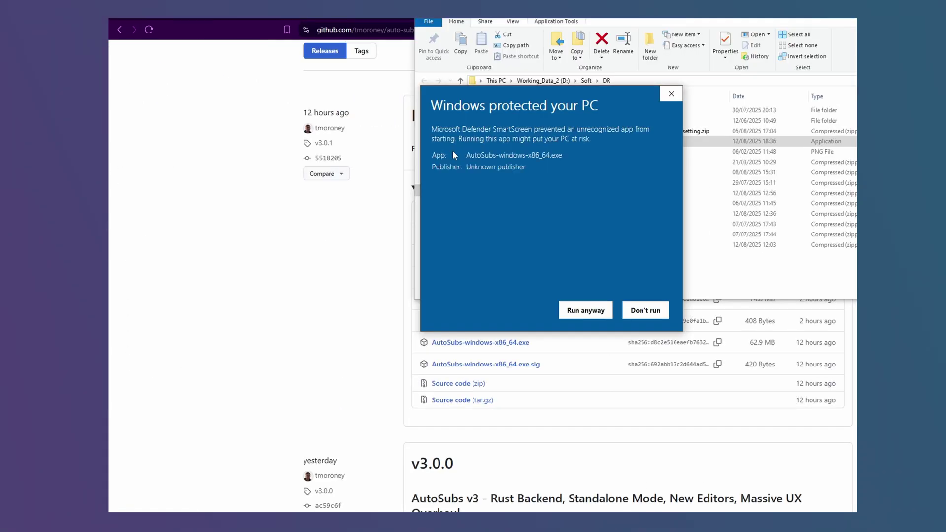
click(593, 316)
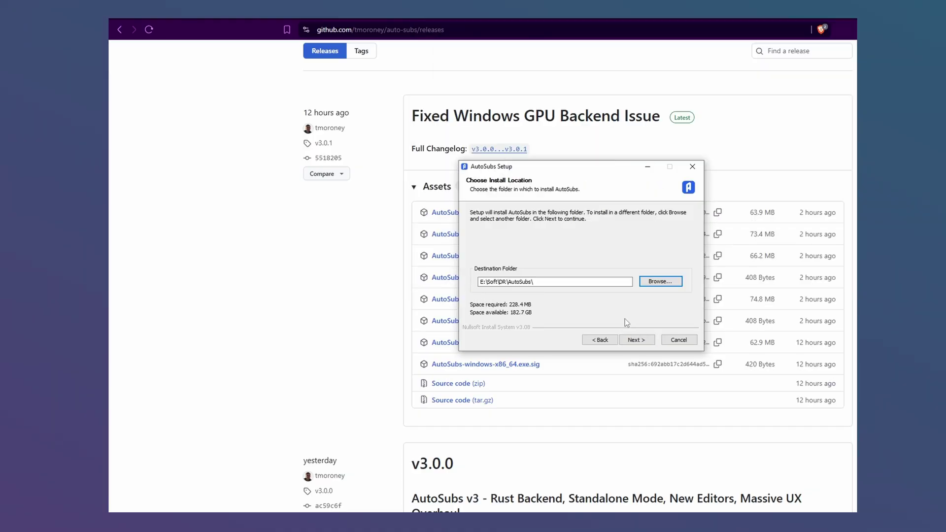
click(636, 340)
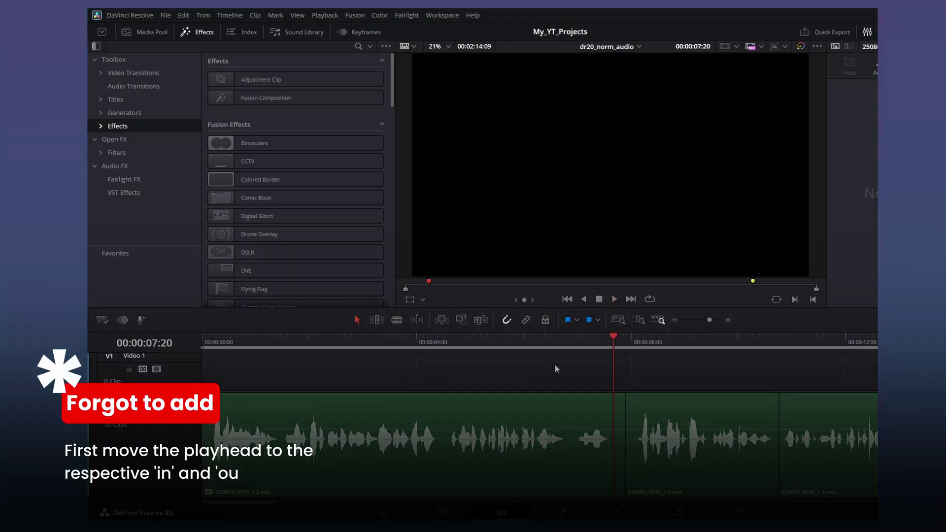
Step the playhead to 00:00:07:26 and mark the out point there.
key(Right)
key(Right)
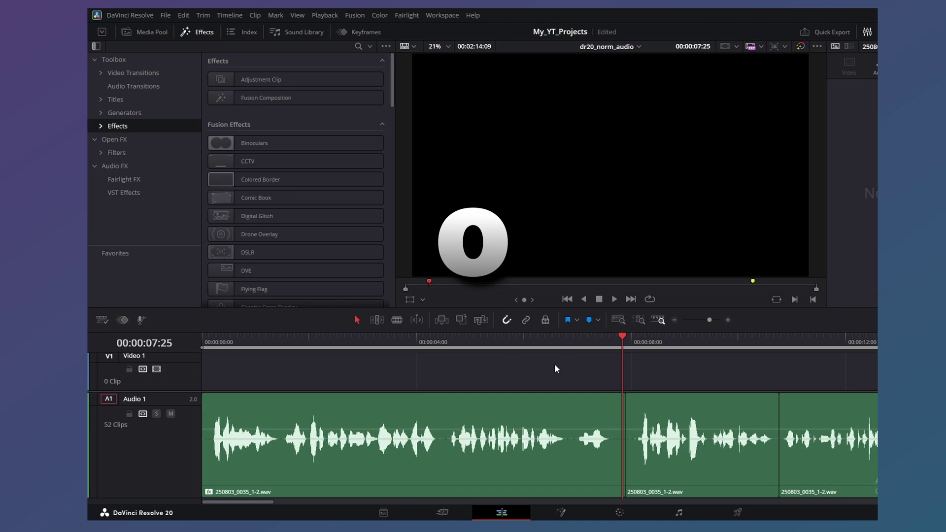
key(o)
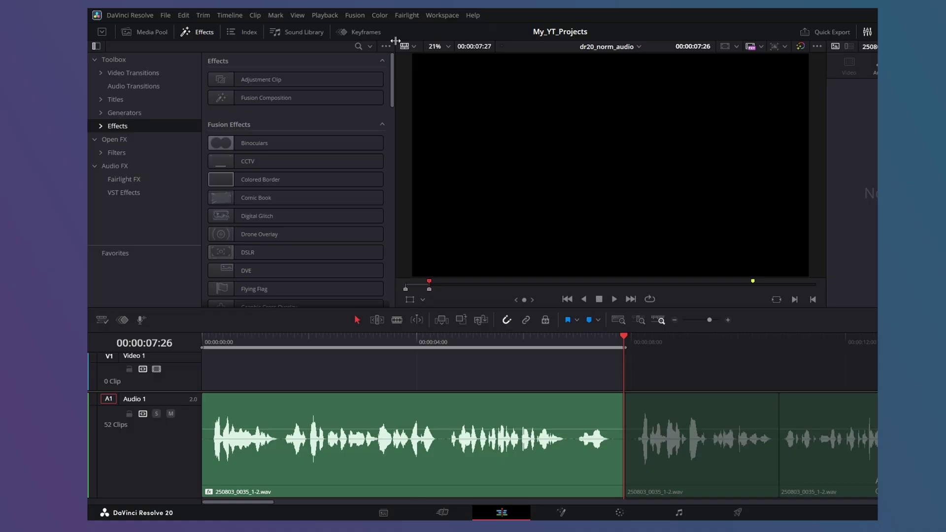
Launch AutoSubs from Workspace > Scripts and begin its setup wizard.
click(432, 17)
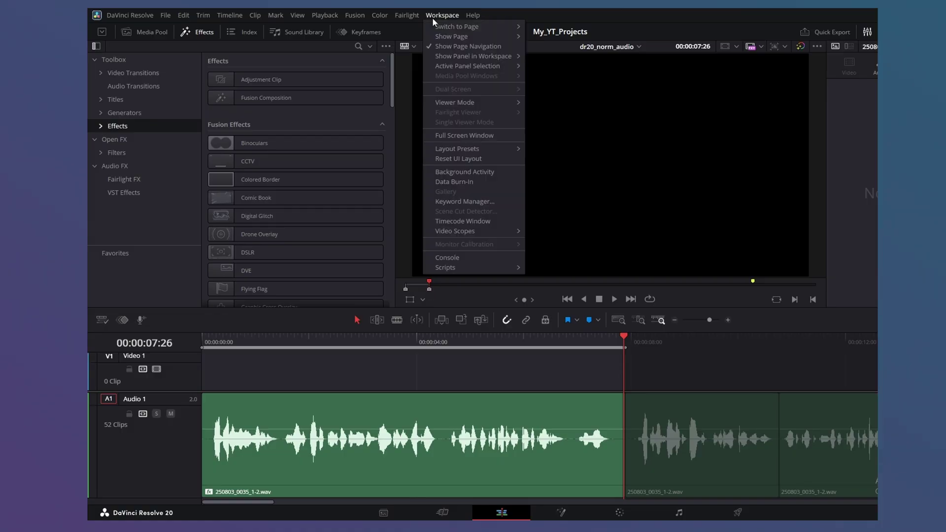
mouse_move(493, 268)
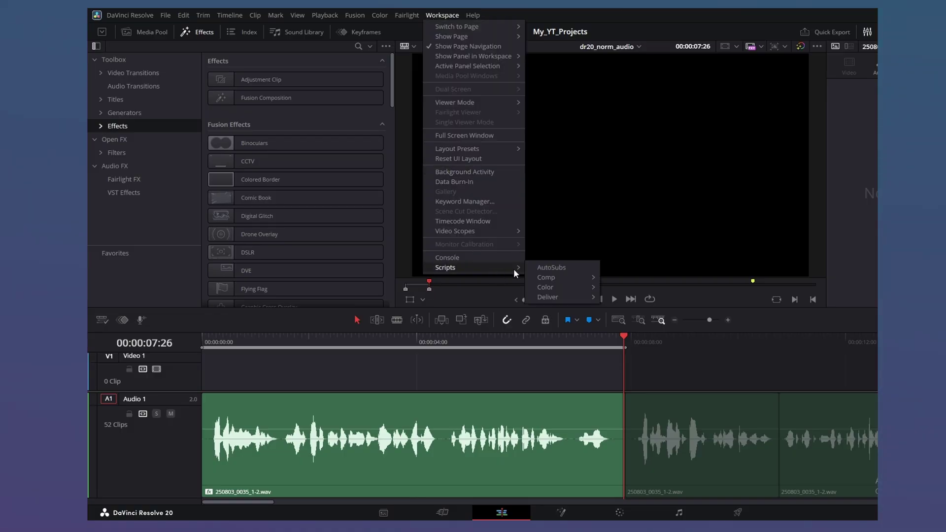
click(554, 270)
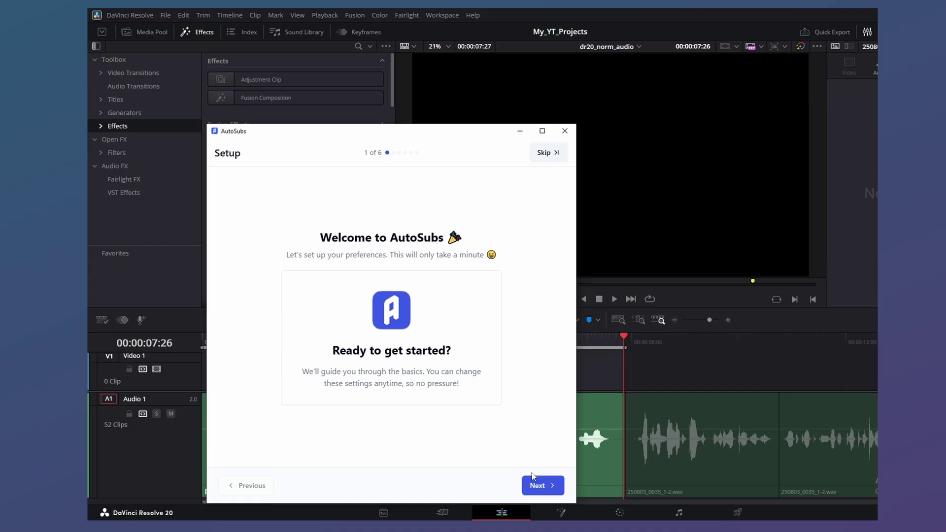
click(534, 485)
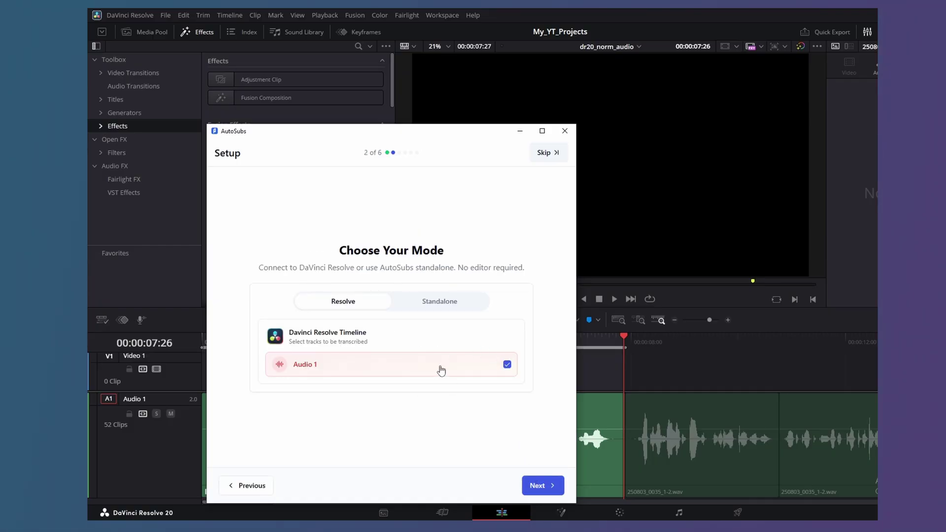
Keep Audio 1 as the transcription track and set the input language to English.
click(541, 485)
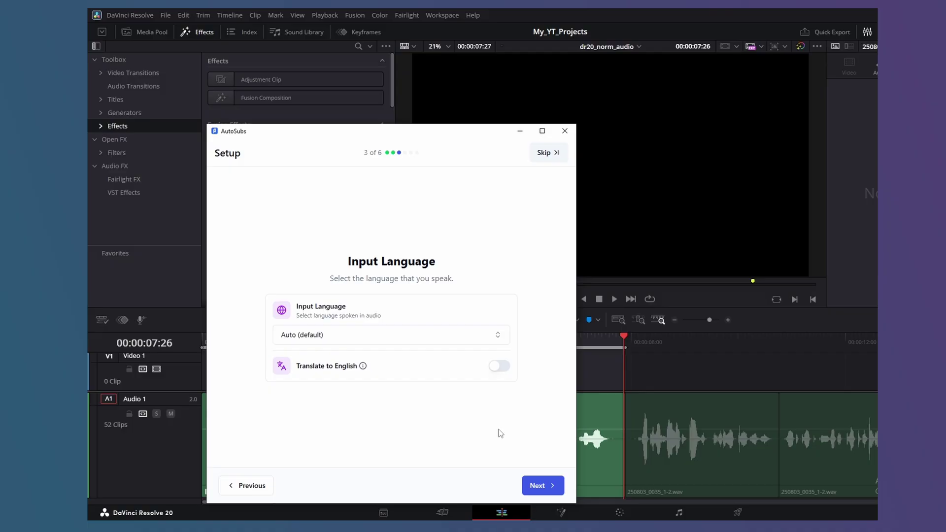
click(493, 343)
text(en)
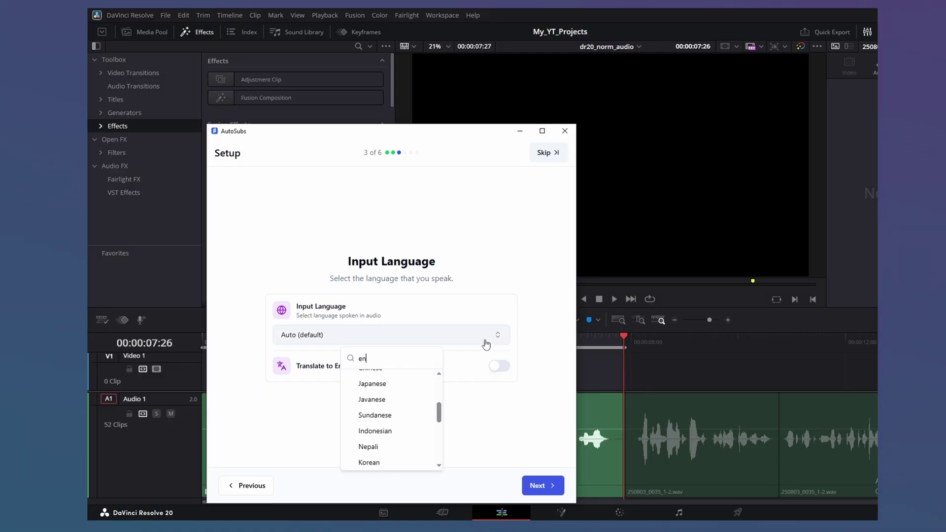
click(400, 380)
click(541, 485)
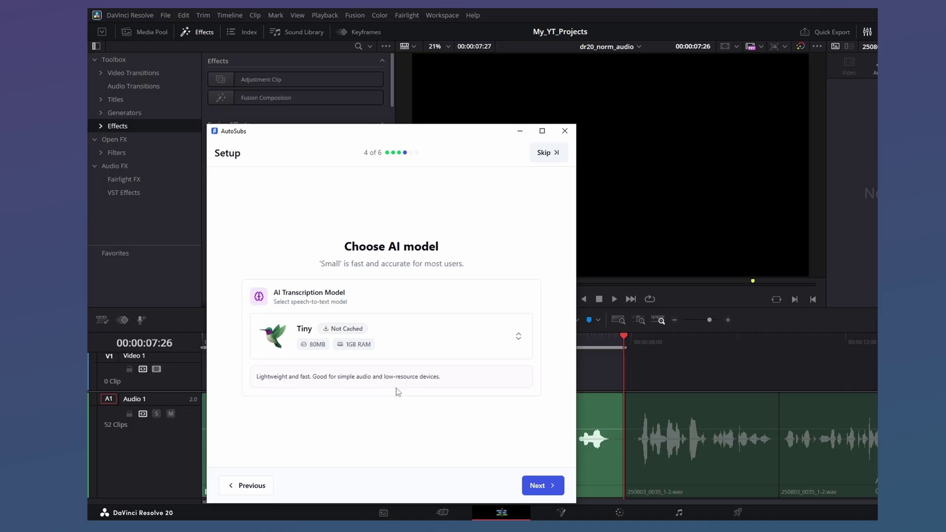
Show models for all languages and choose the Large (Turbo) transcription model.
click(518, 337)
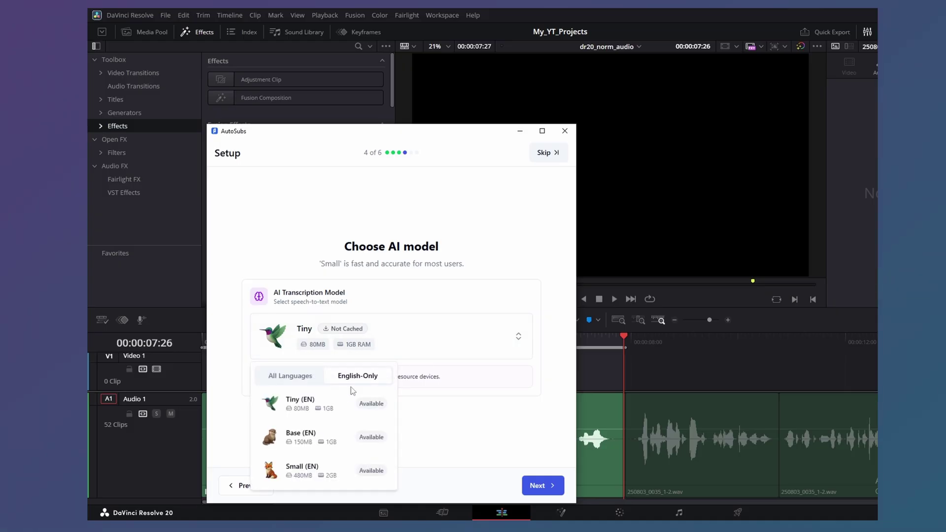
scroll(348, 395, down, 1)
scroll(349, 398, down, 2)
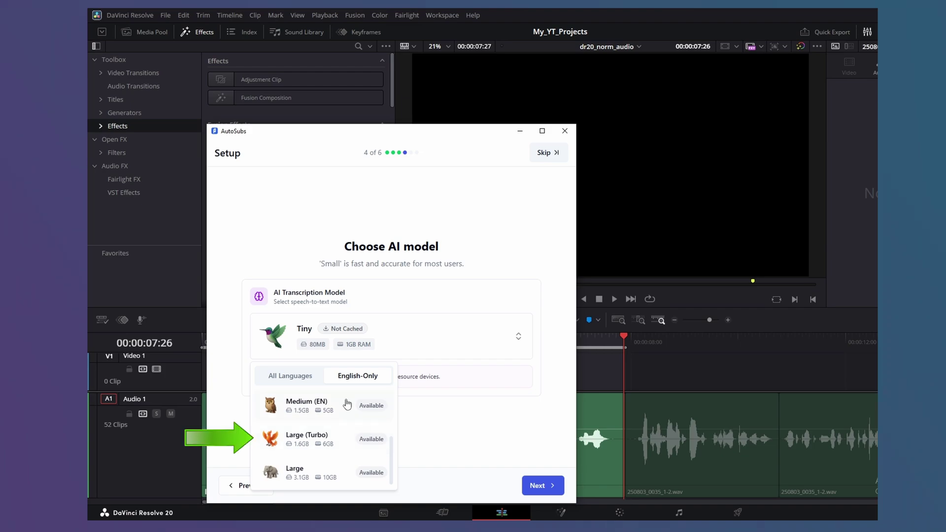
click(303, 376)
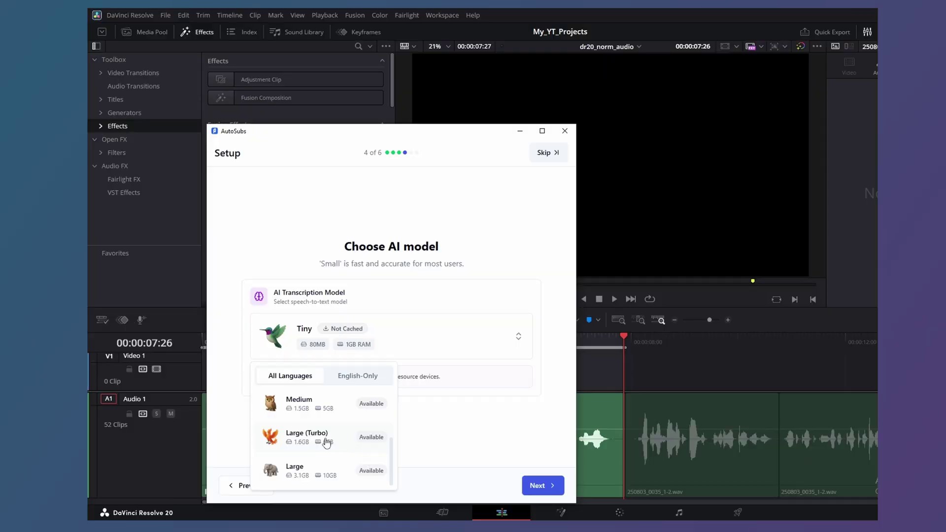
click(351, 439)
Review the Subtitle Line Rules settings and finish the AutoSubs setup.
click(537, 486)
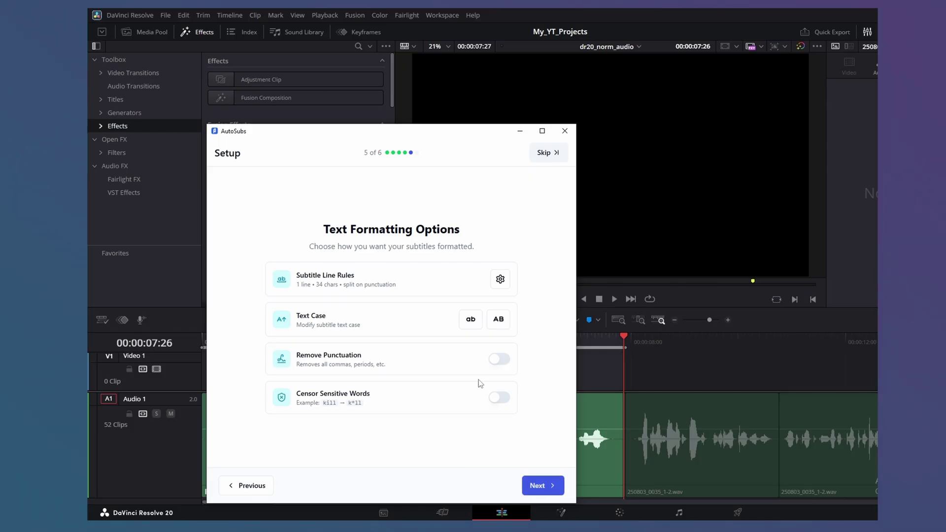
click(500, 279)
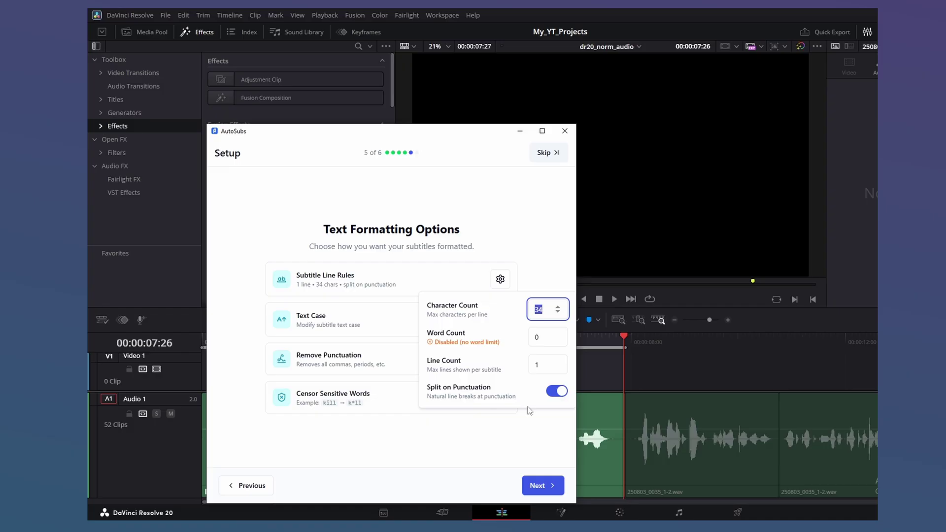
click(540, 485)
click(541, 486)
scroll(380, 402, down, 10)
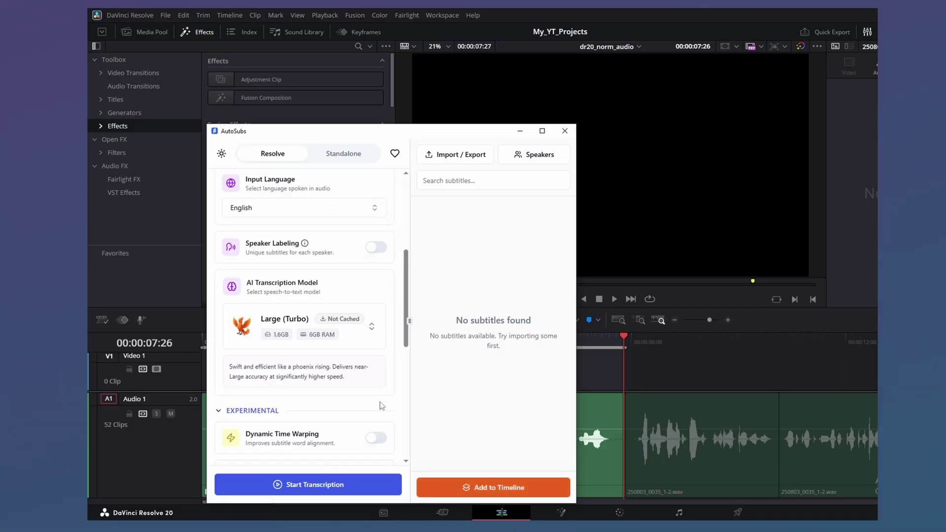
Drag a Text+ title onto V2 and rename that track Subtitles.
scroll(381, 406, up, 10)
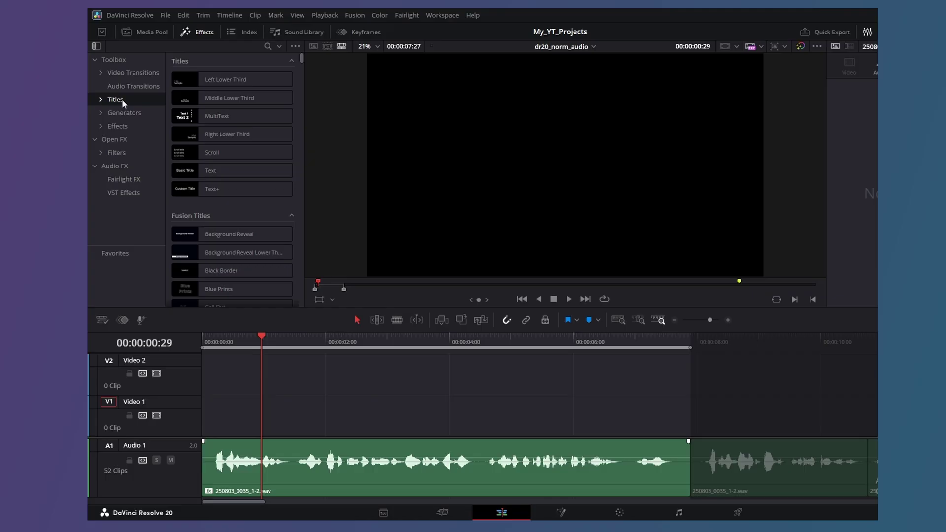
click(188, 188)
drag(187, 188, 203, 383)
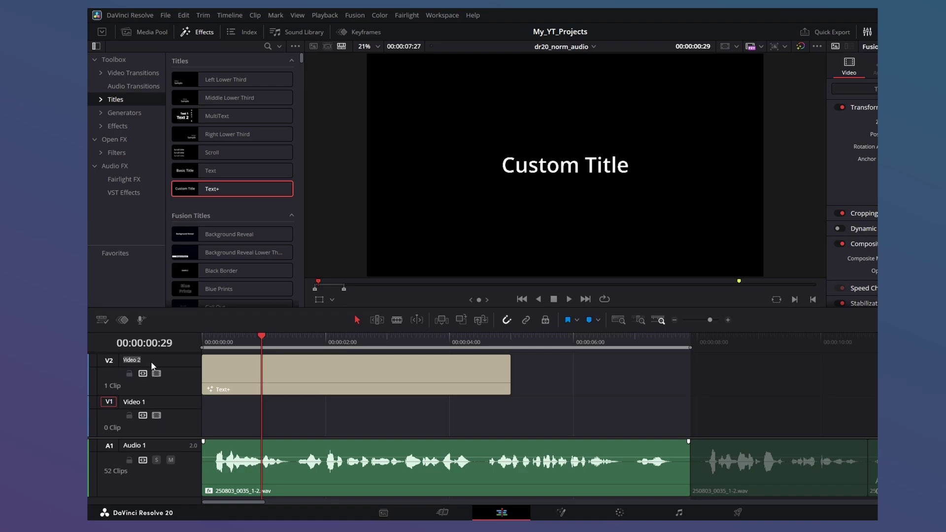
text(Subtitles)
key(Return)
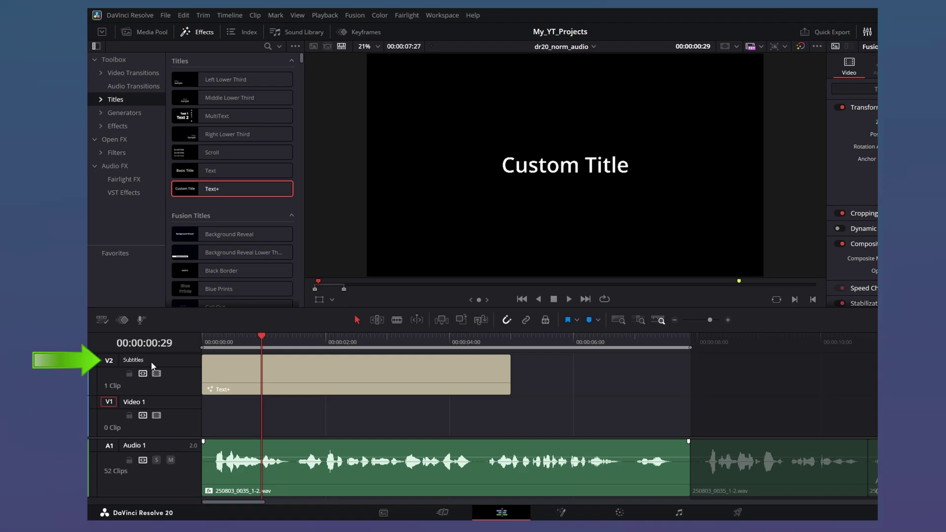
Set the Text+ title font to Poppins SemiBold and its colour to yellow.
click(248, 377)
click(727, 89)
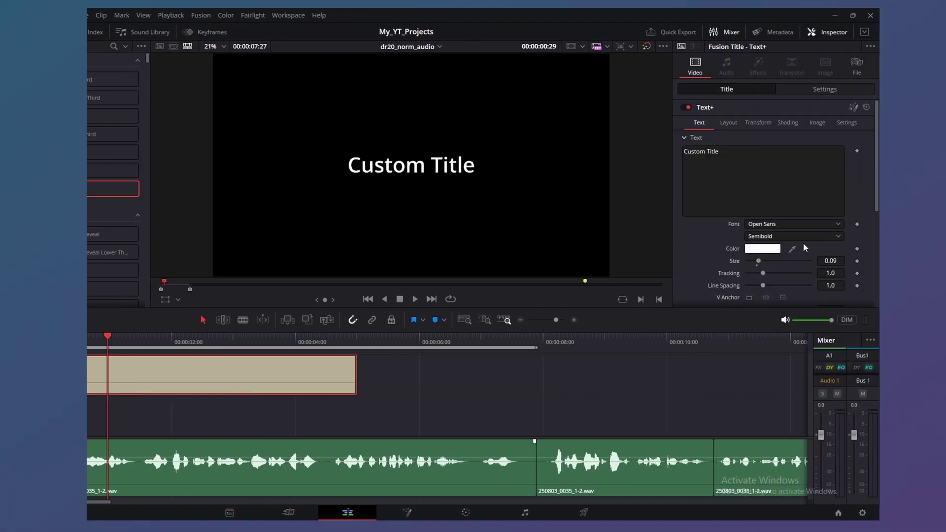
click(789, 224)
scroll(795, 277, down, 6)
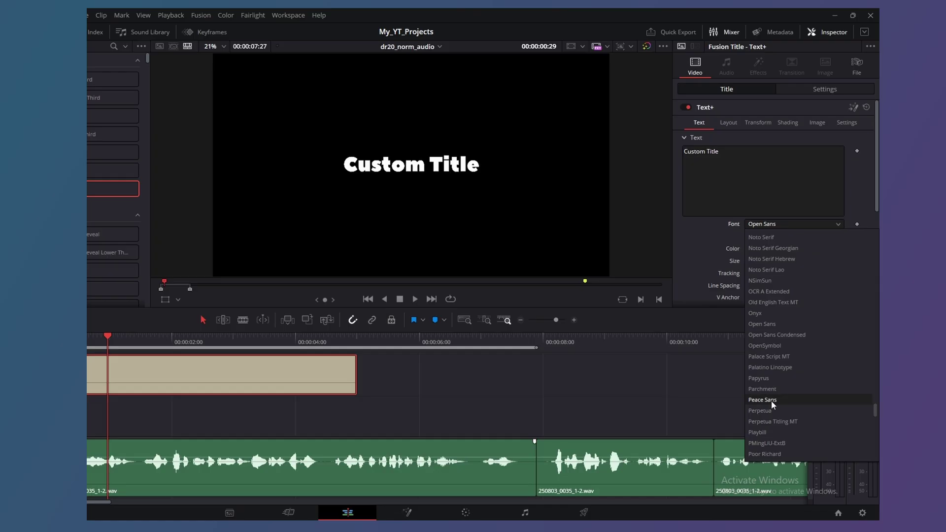
click(759, 400)
click(763, 249)
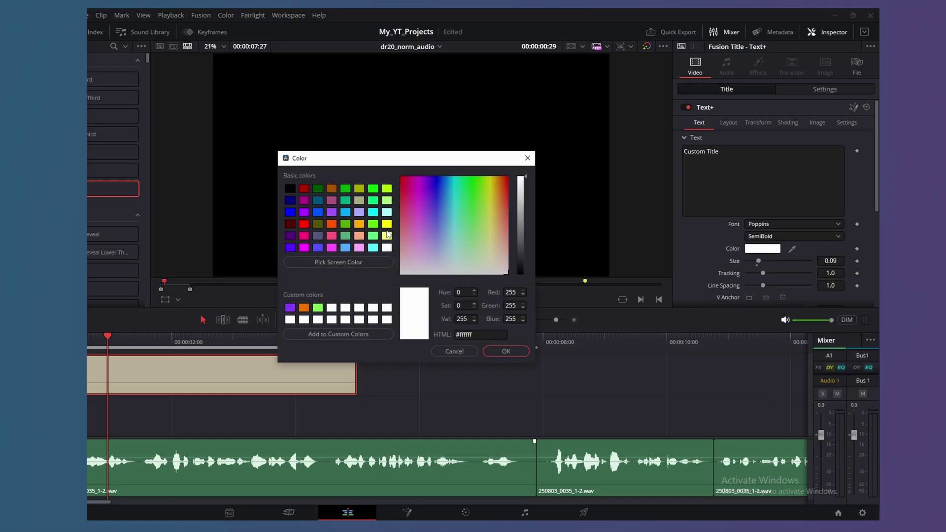
click(387, 225)
click(503, 352)
Enable the black shadow on shading element 3 and lower the title to Y -701.
click(789, 123)
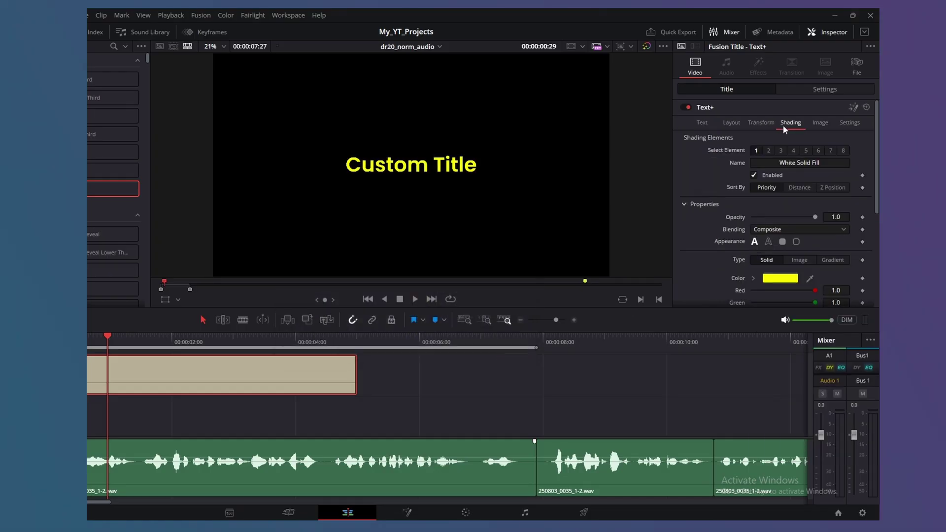
click(781, 150)
click(754, 175)
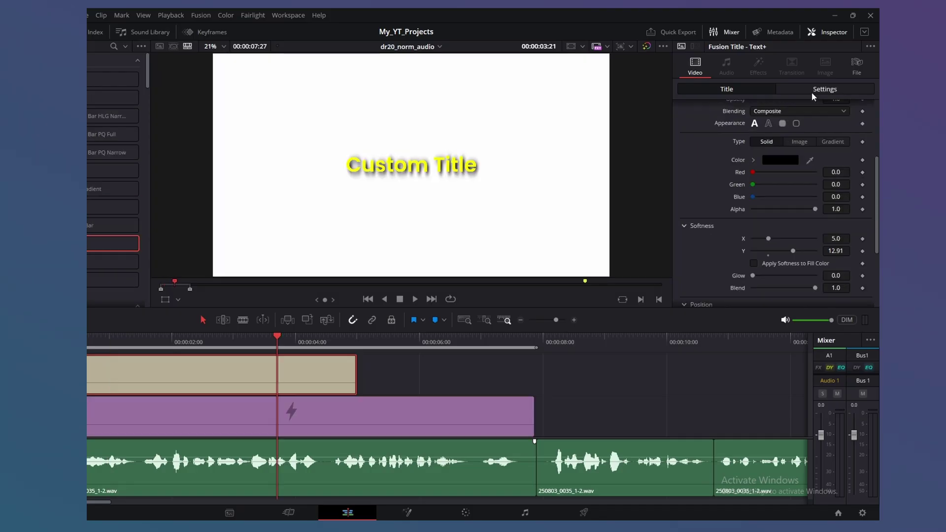
click(811, 91)
drag(823, 134, 725, 134)
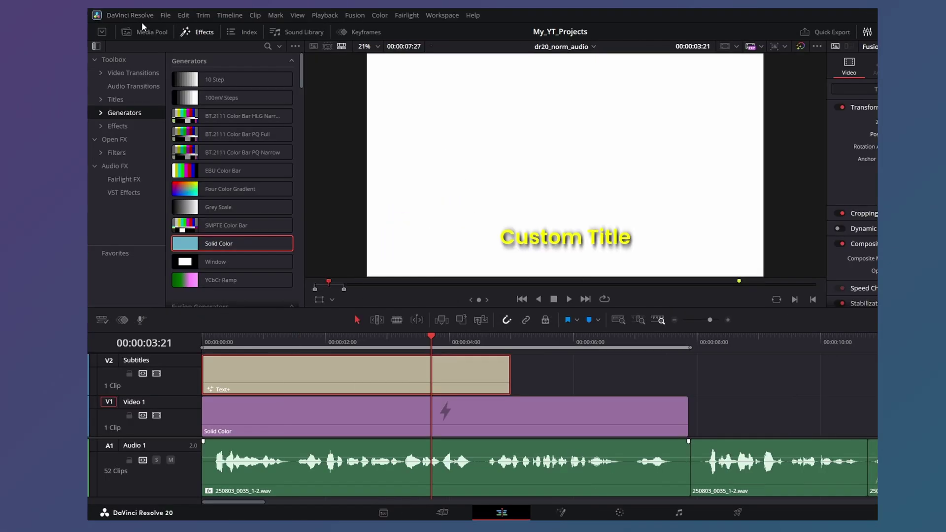
Add the Text+ clip to the Media Pool as Custom_subtitle_text, then delete it from the timeline.
click(143, 31)
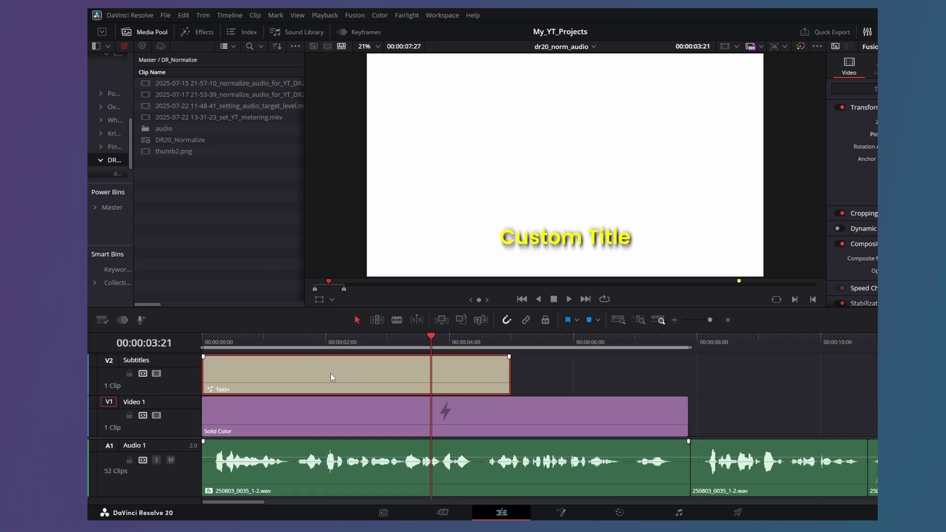
drag(330, 373, 224, 250)
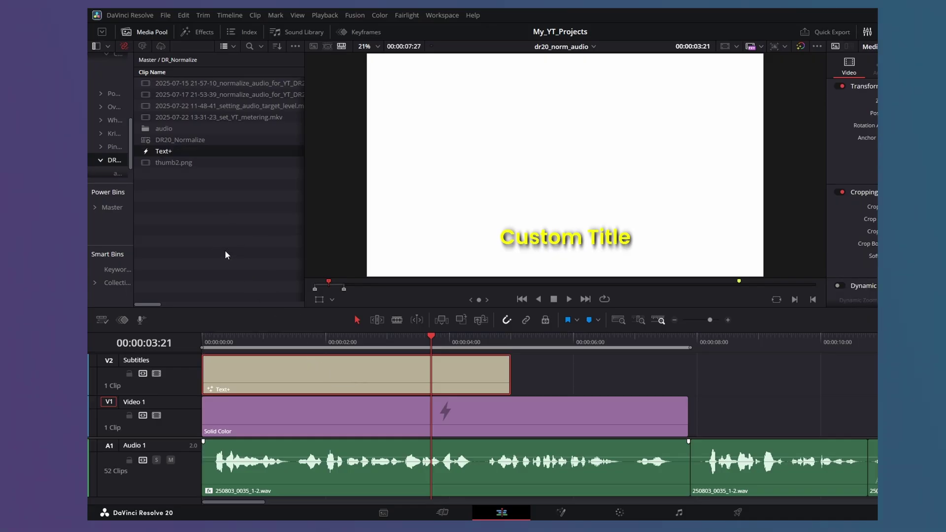
click(164, 150)
text(Custom_subtitle_text)
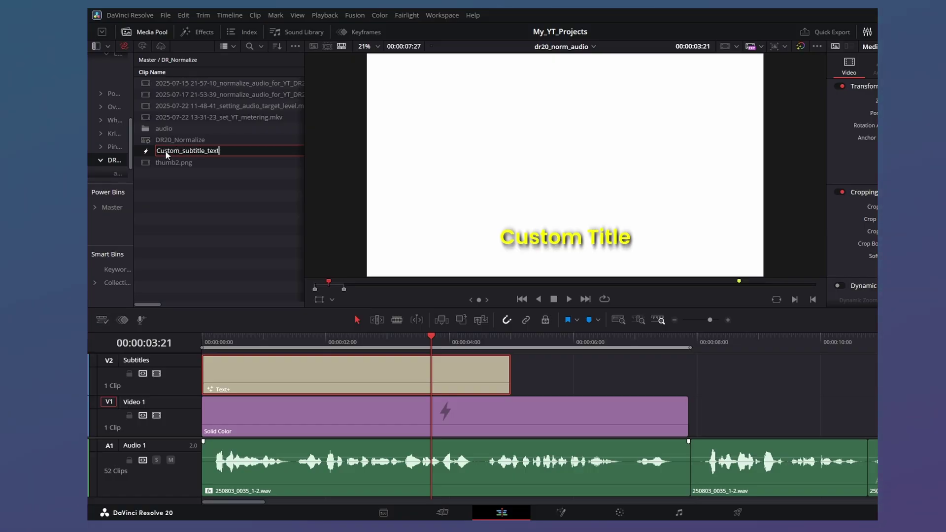
key(Return)
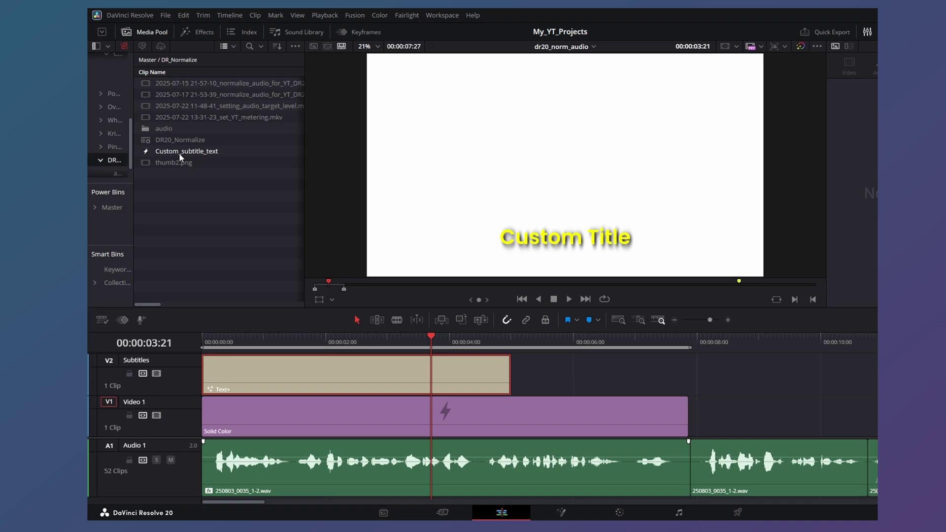
click(180, 153)
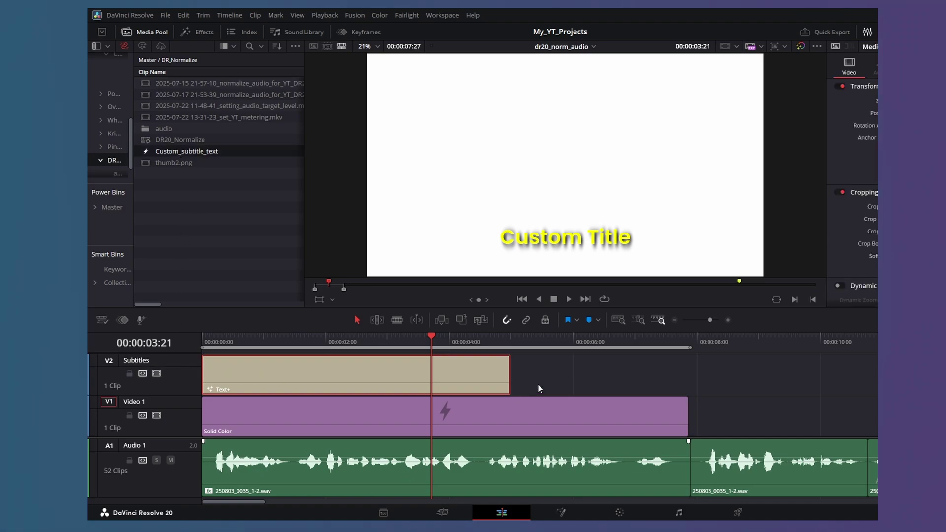
key(Delete)
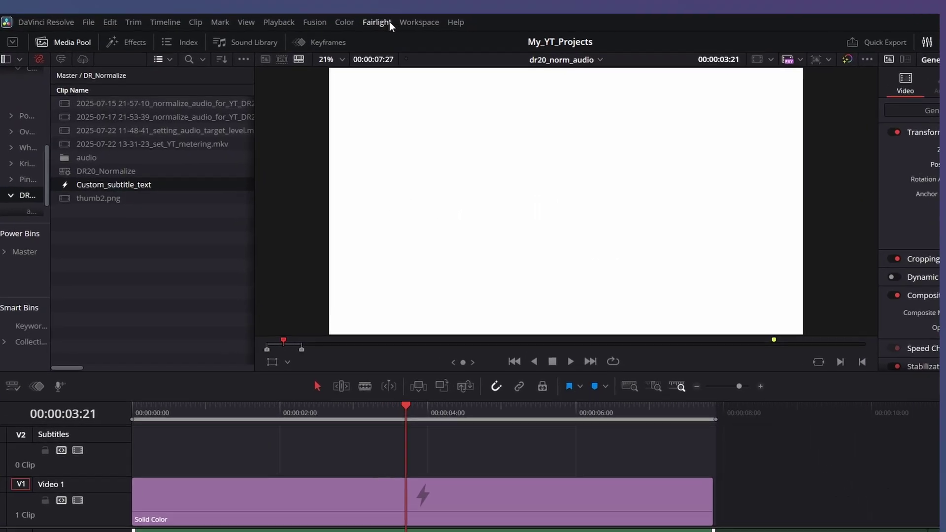
Launch AutoSubs, keeping Audio 1 as the source and targeting the Subtitles track.
click(432, 15)
mouse_move(464, 346)
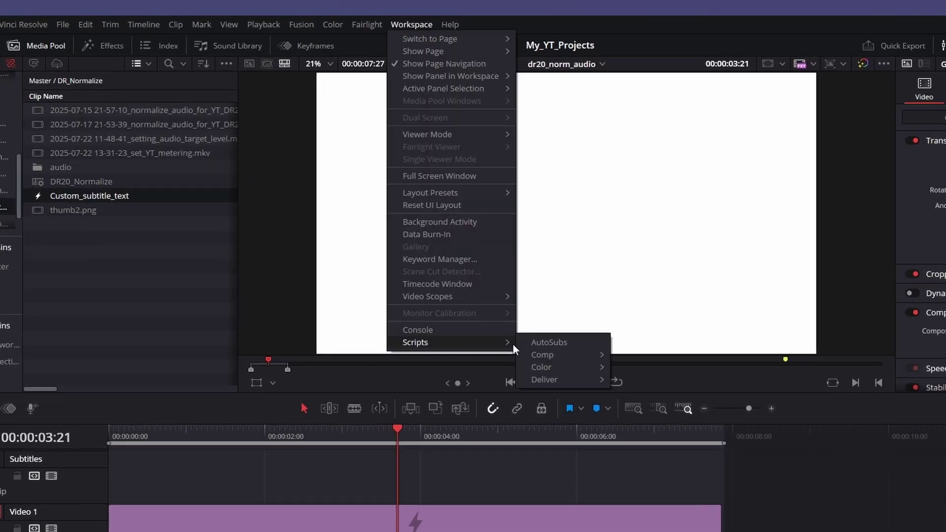
click(534, 344)
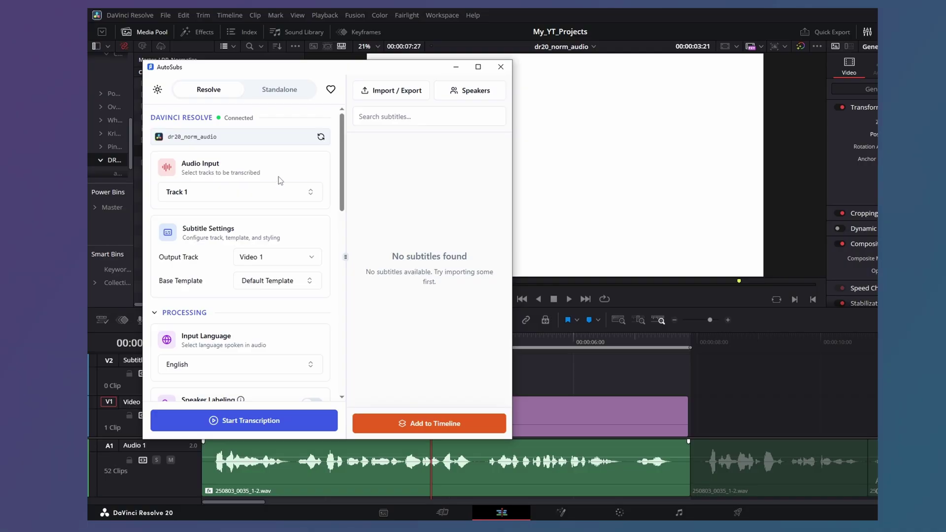
click(310, 192)
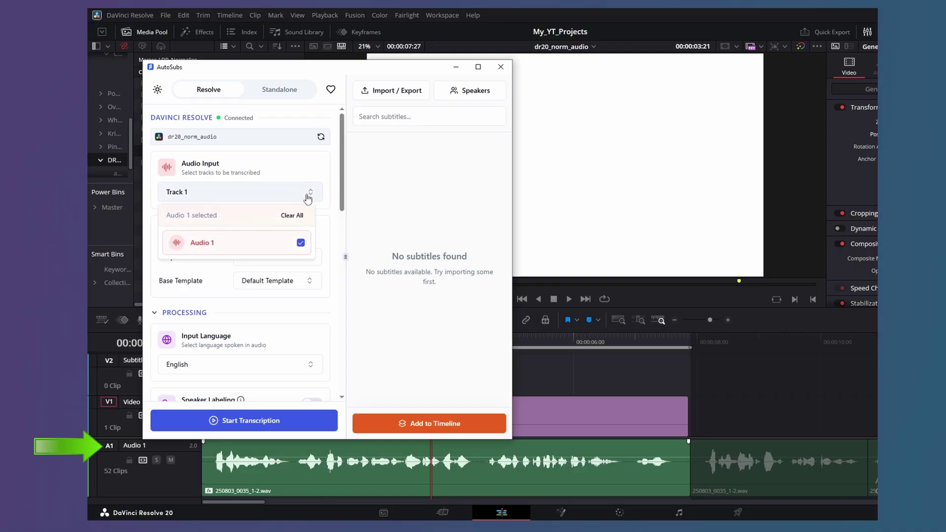
click(330, 203)
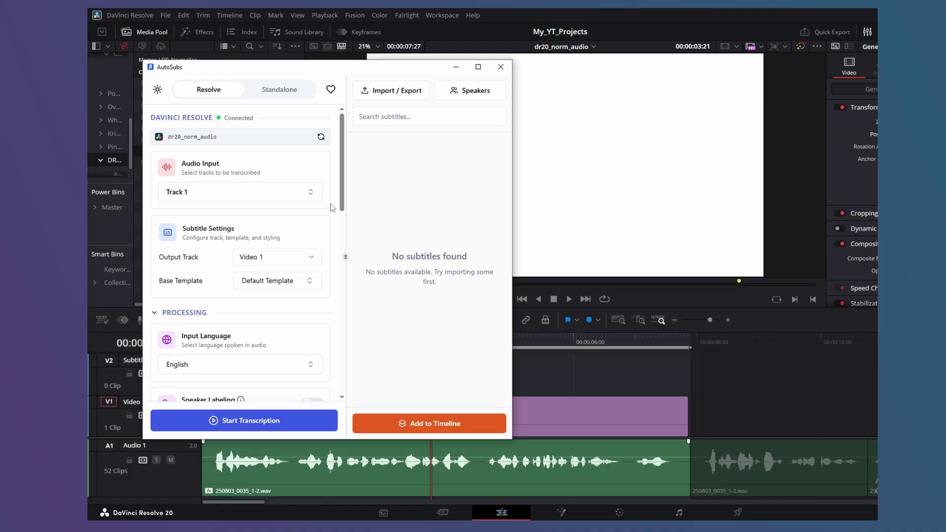
click(309, 258)
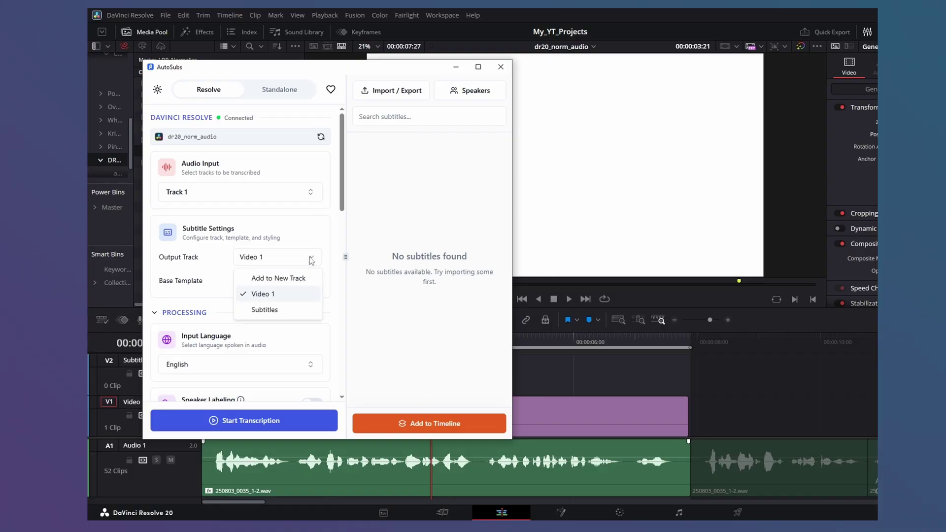
click(269, 311)
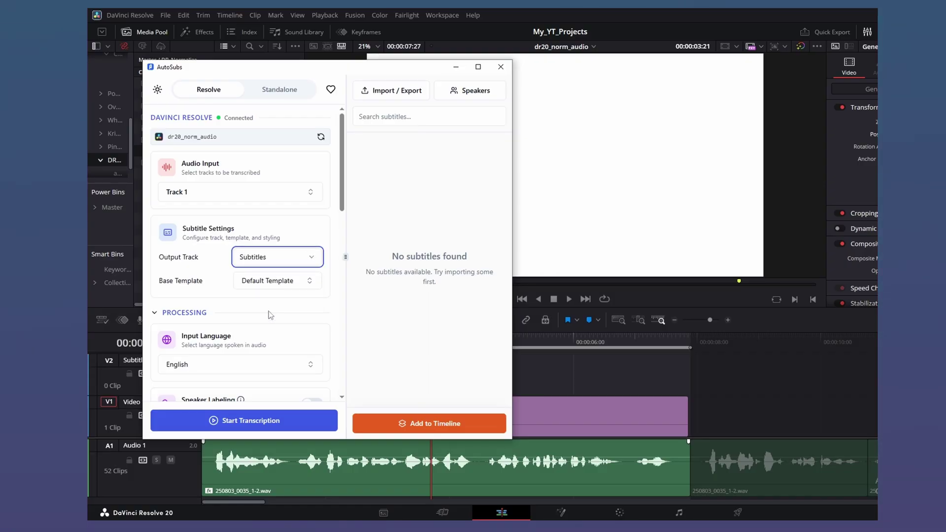
Choose Custom_subtitle_text as the base template and scroll through the remaining settings.
click(262, 283)
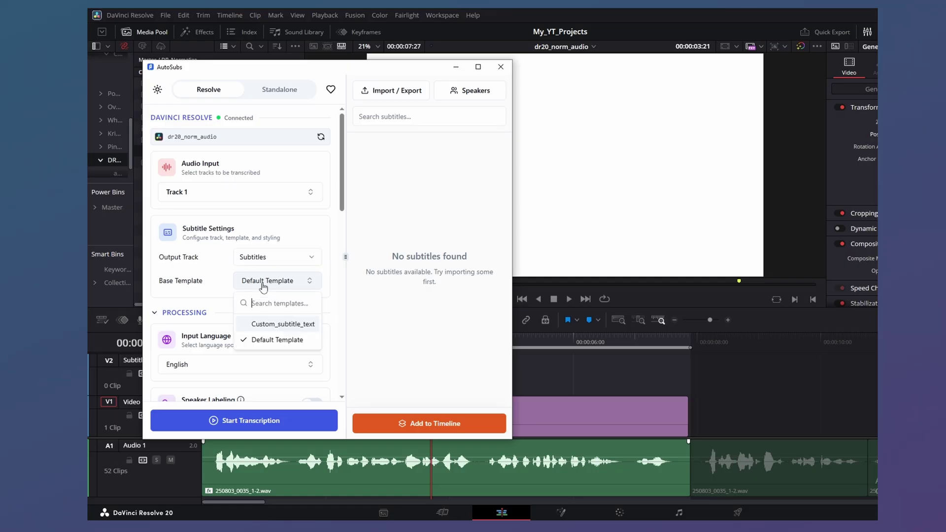
click(282, 324)
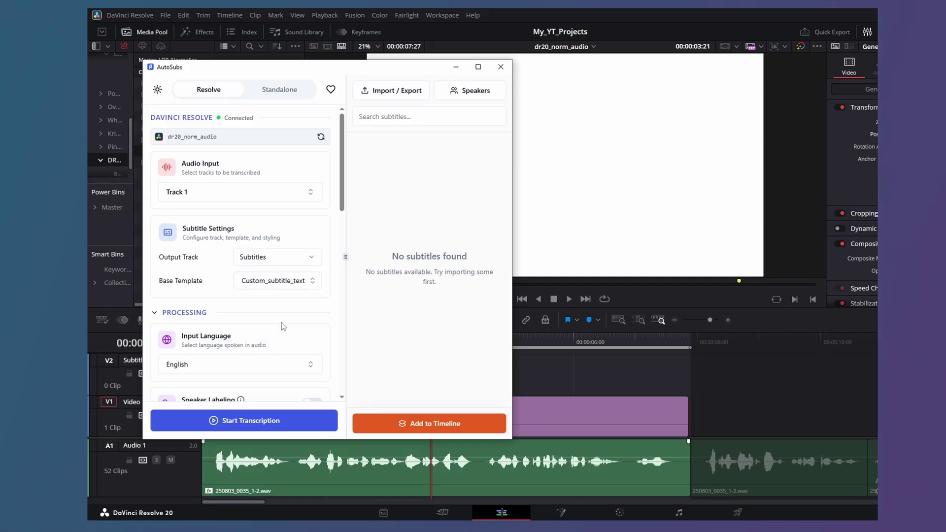
scroll(284, 306, down, 2)
scroll(256, 263, down, 1)
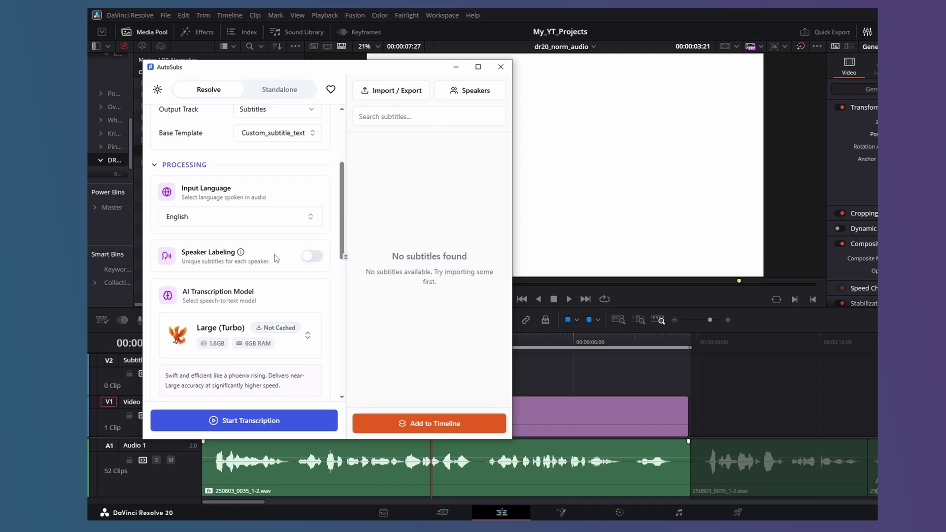
scroll(274, 254, down, 4)
scroll(277, 254, down, 4)
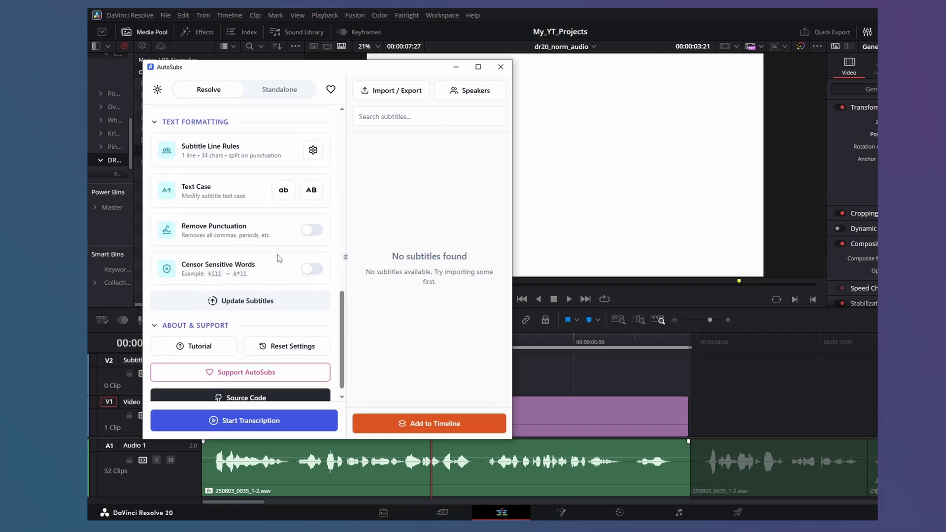
scroll(277, 254, down, 1)
scroll(277, 255, up, 2)
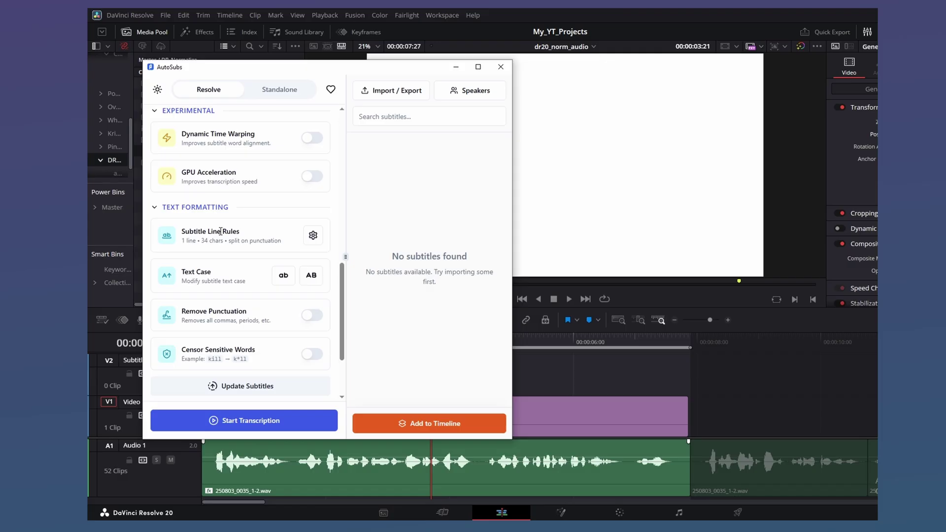
Raise the subtitle line rule Word Count to 4 words per line.
click(313, 235)
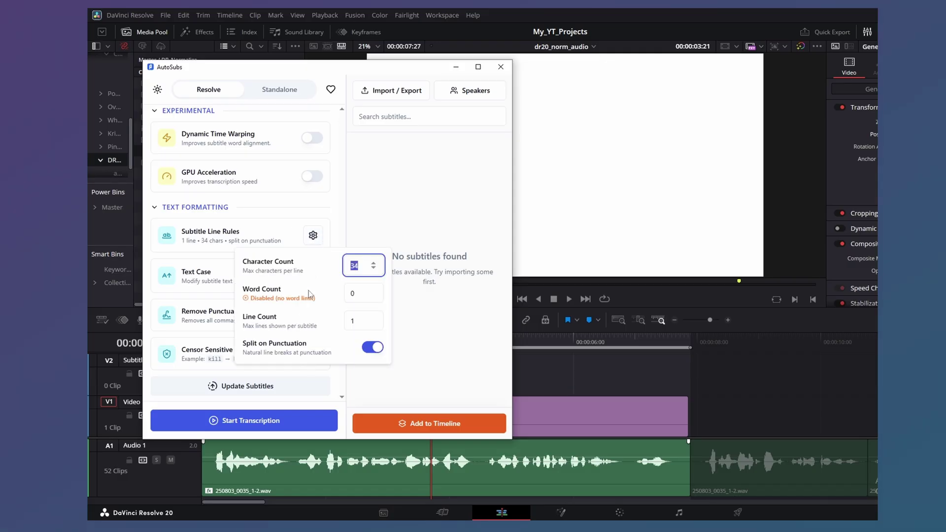
click(359, 296)
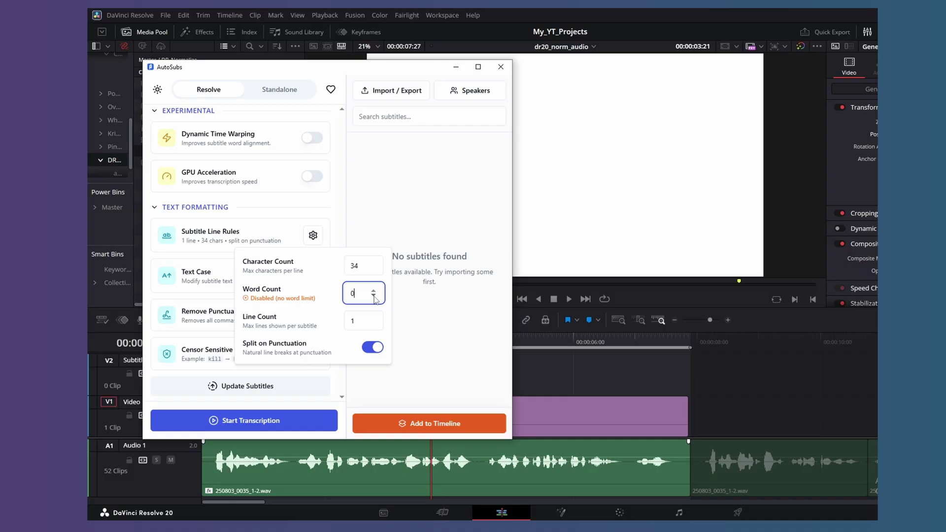
click(374, 290)
click(375, 294)
click(374, 293)
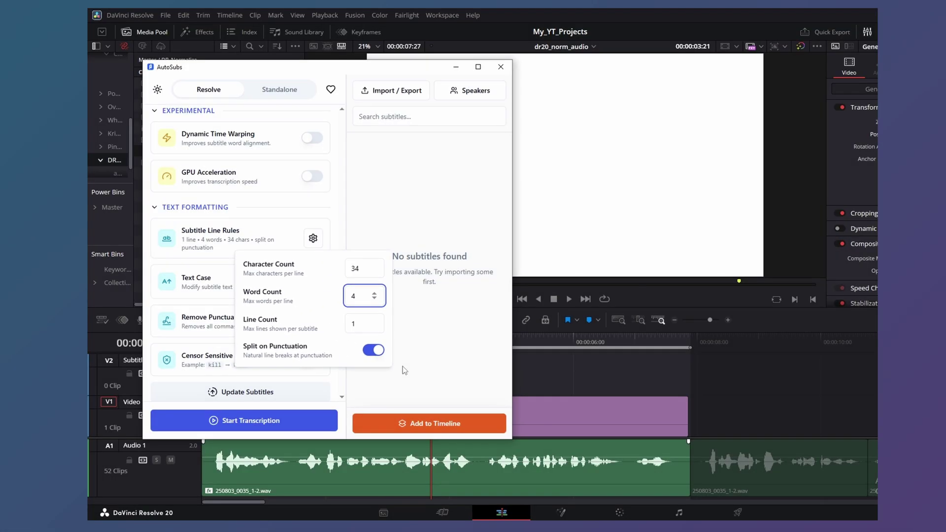
click(403, 367)
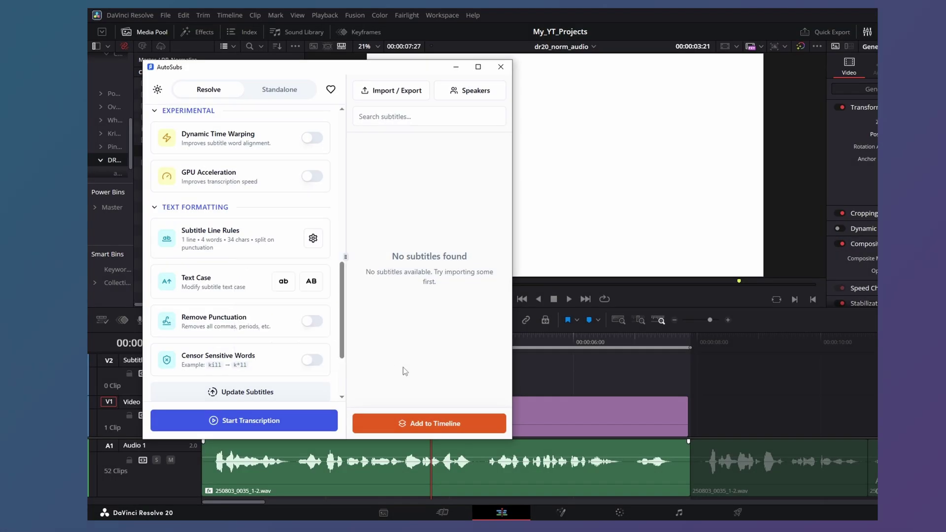
scroll(208, 400, down, 3)
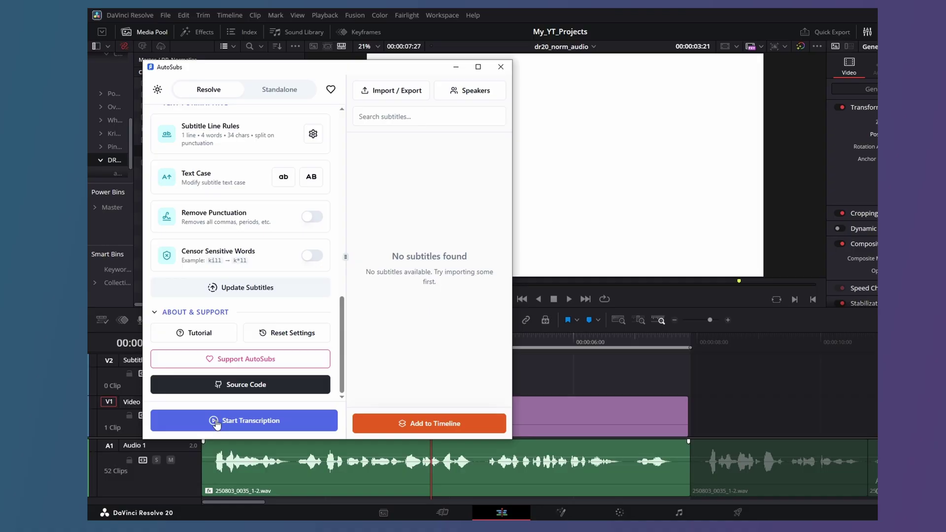
Transcribe the timeline audio and add the subtitles to the timeline as Text+ clips.
click(217, 420)
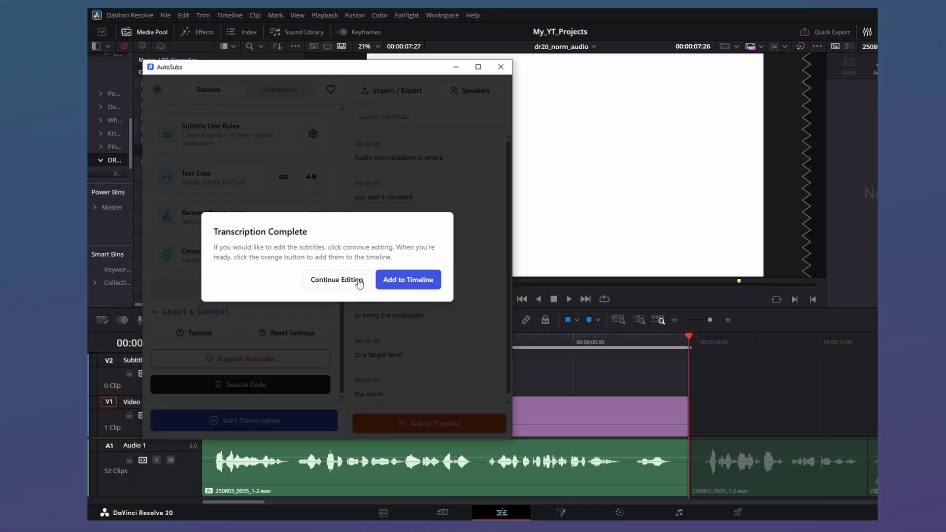
click(401, 285)
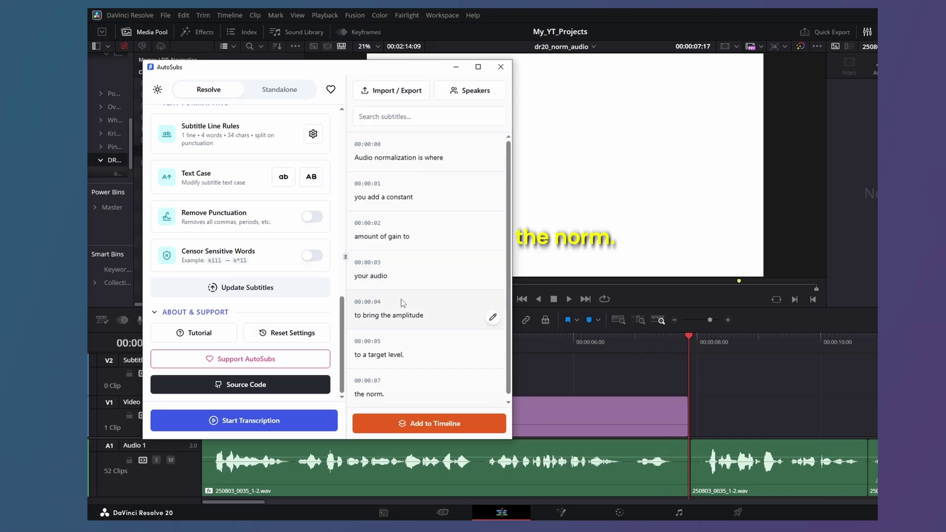
scroll(416, 295, down, 1)
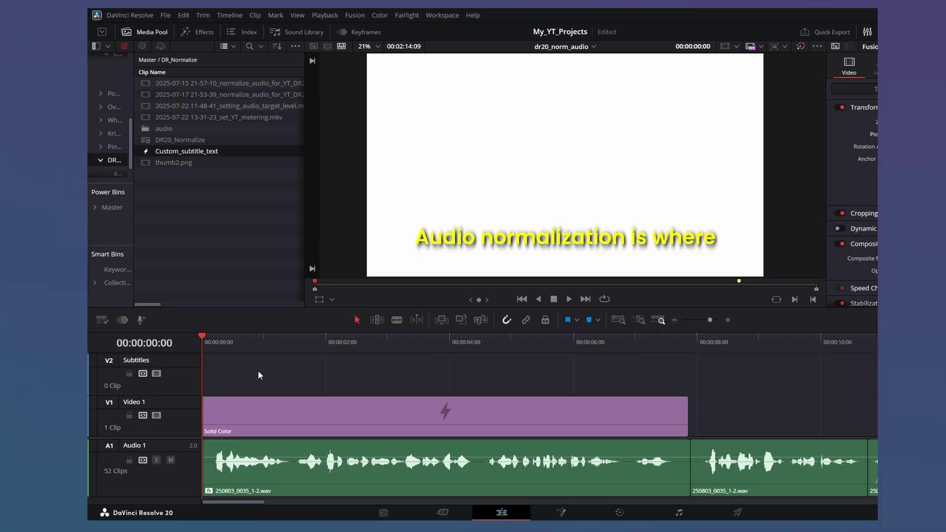
Play the timeline to review the Text+ subtitles in the viewer.
key(space)
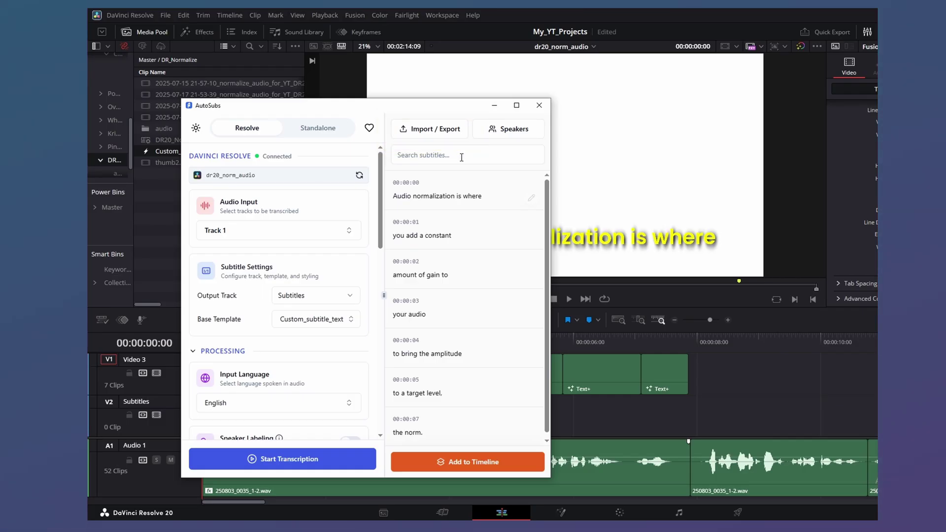
Export the subtitles as an SRT file saved to the Downloads folder.
click(448, 136)
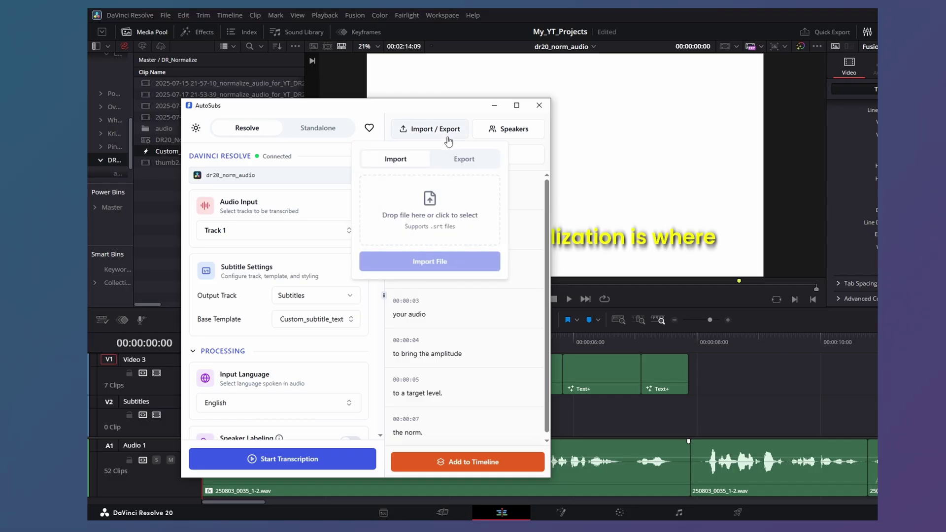
click(460, 159)
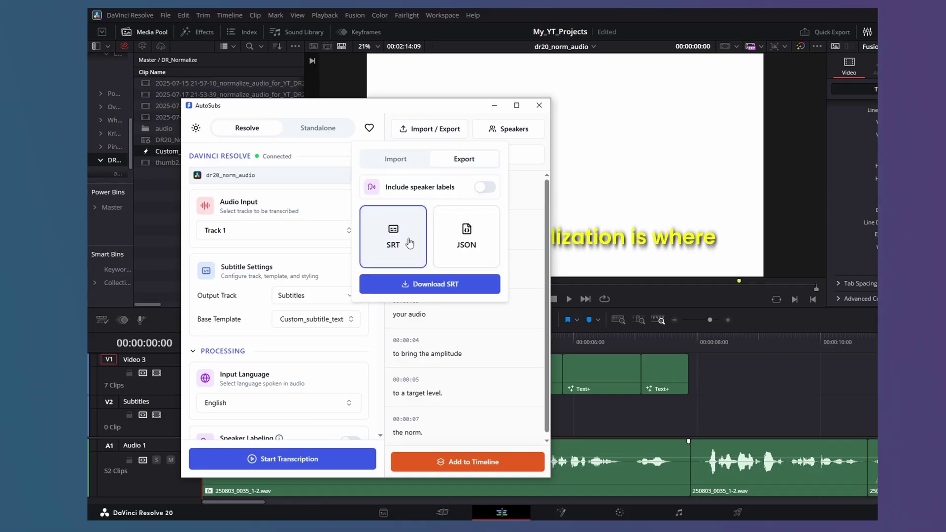
click(430, 285)
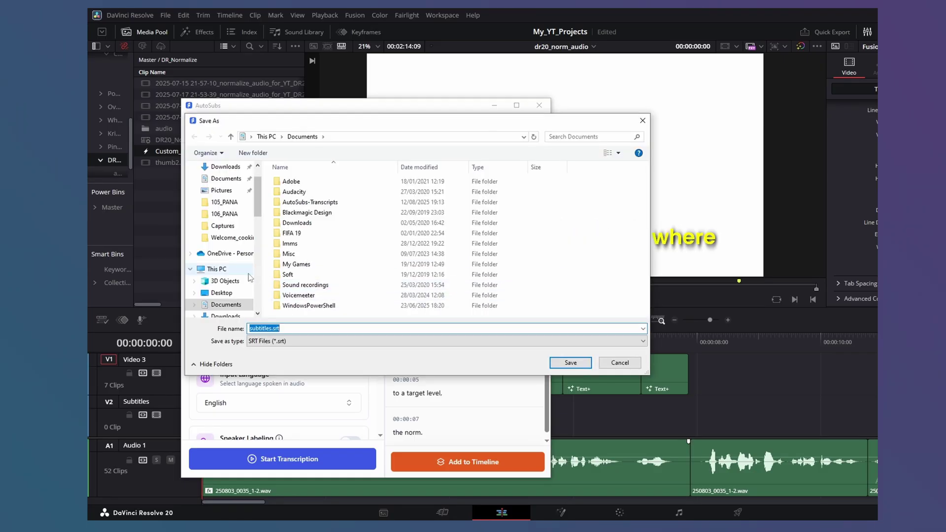
click(226, 167)
click(570, 363)
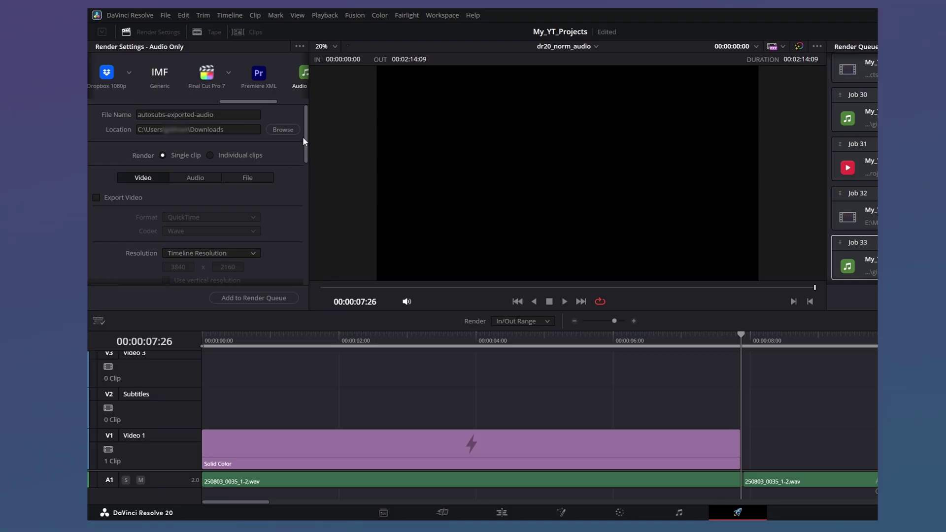
Save the current render settings as a new preset named UHD_H.264_YT with an icon.
mouse_move(303, 137)
mouse_down()
mouse_move(303, 238)
mouse_move(301, 138)
mouse_up()
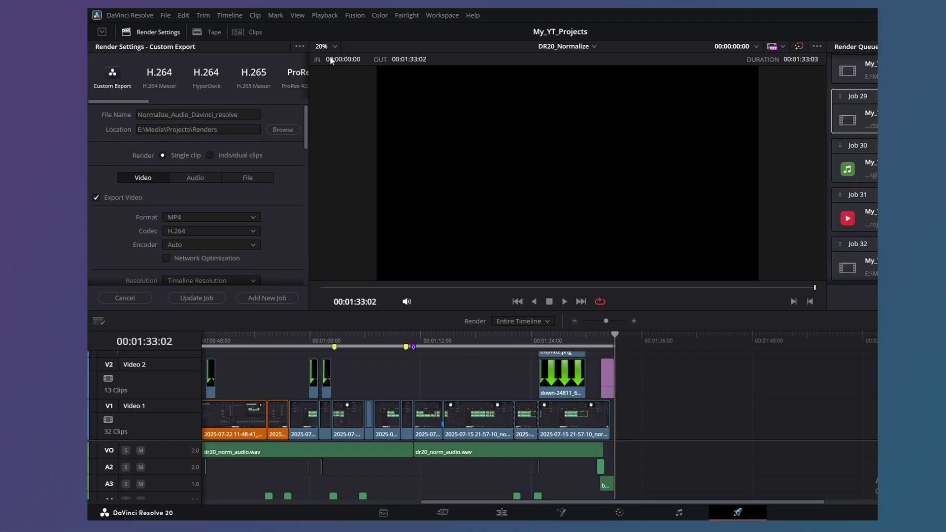
click(300, 47)
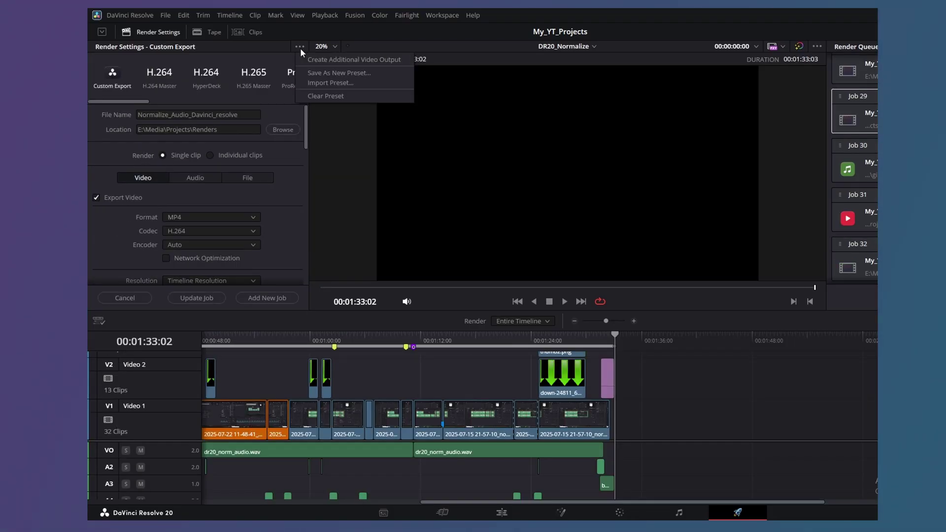
click(327, 72)
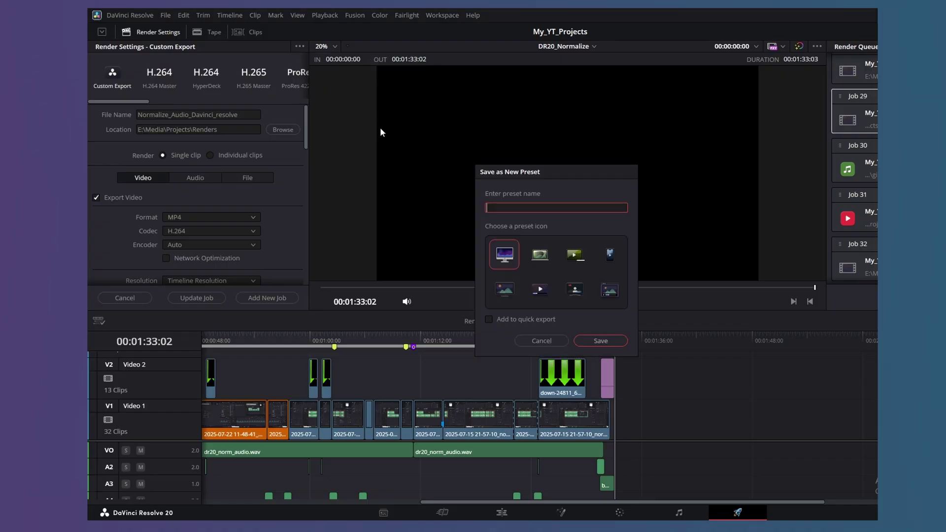
text(UHD_H.264_YT)
click(575, 254)
click(600, 340)
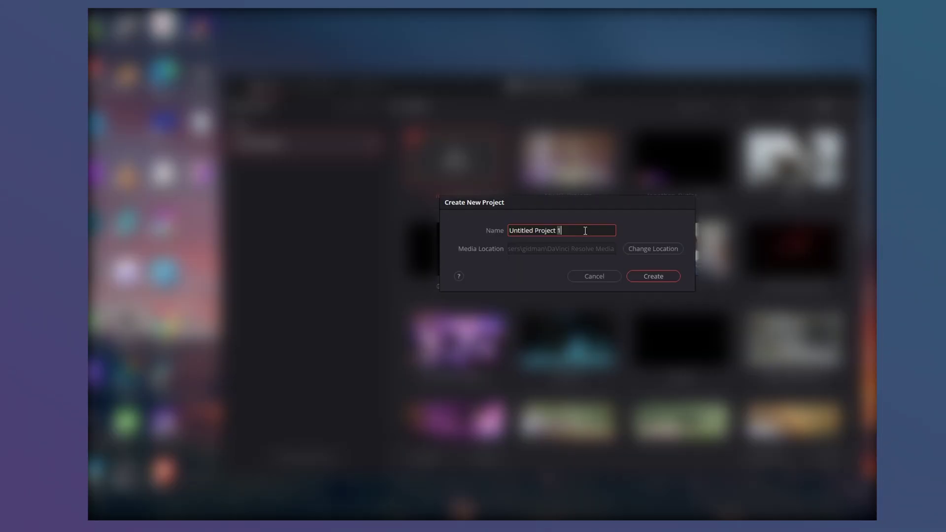
triple_click(586, 230)
Create the new project named Subtitles.
click(655, 275)
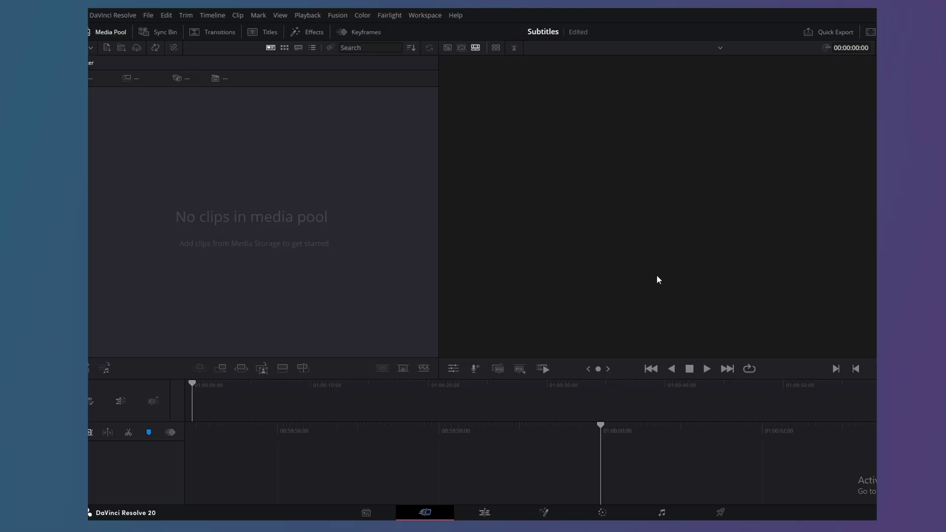